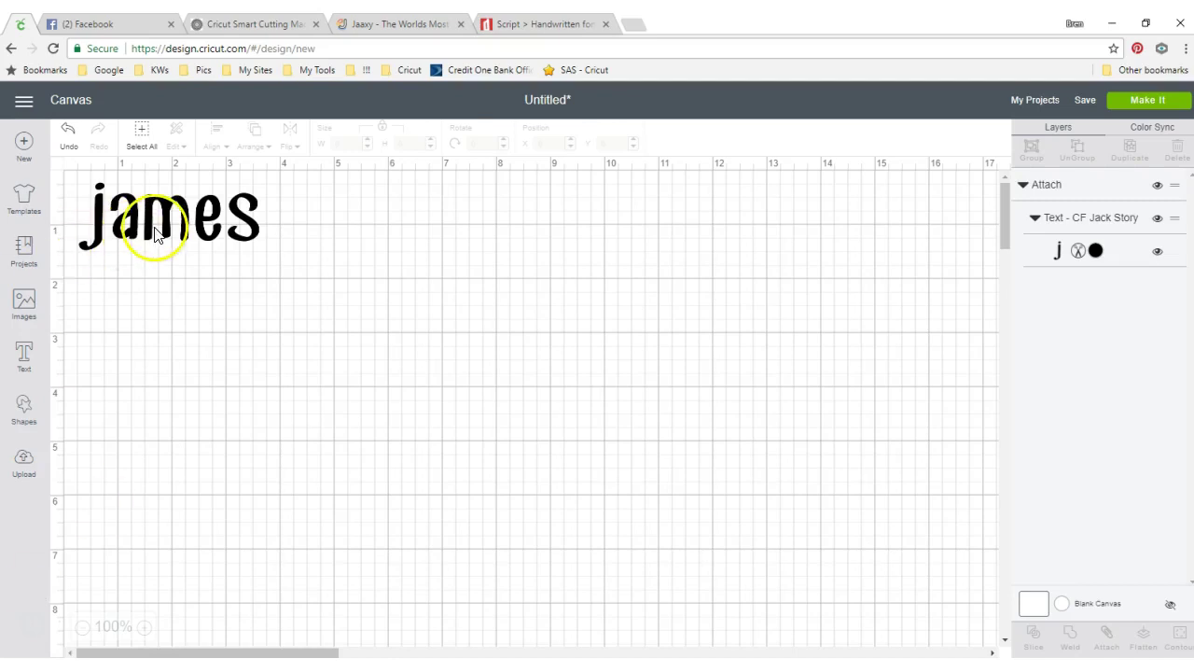
- Delete the old CF Jack Story 'james' text from the canvas
{"action": "left_click", "coordinate": [156, 233]}
{"action": "left_click_drag", "start_coordinate": [157, 233], "coordinate": [159, 256]}
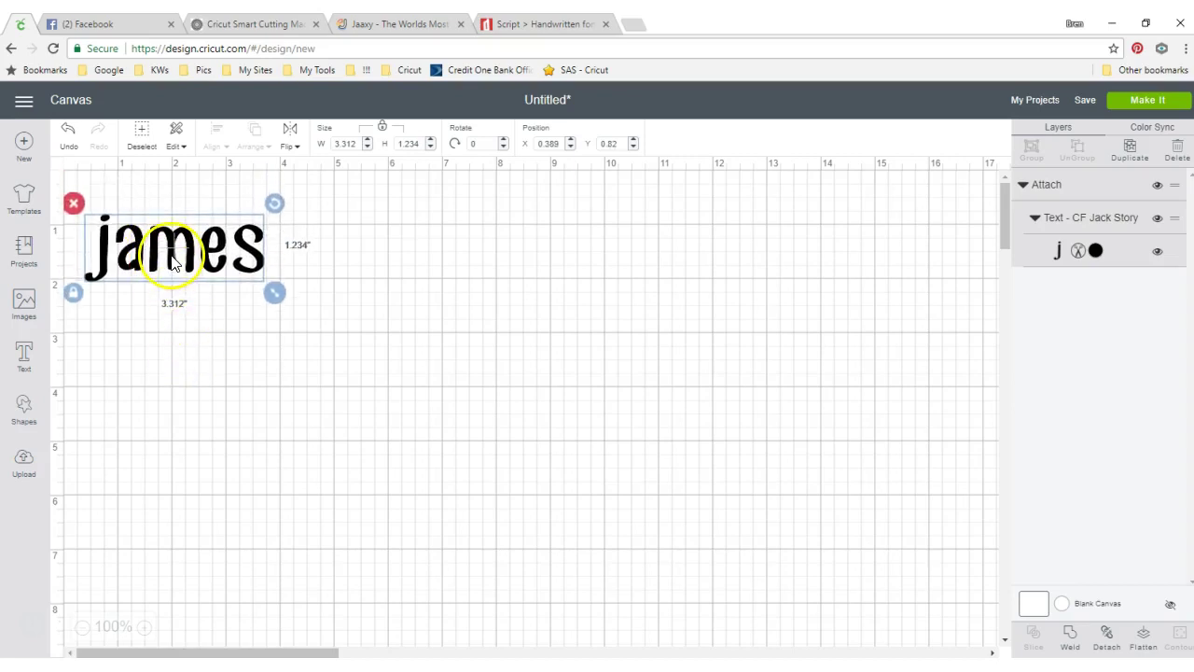
{"action": "left_click_drag", "start_coordinate": [168, 258], "coordinate": [168, 250]}
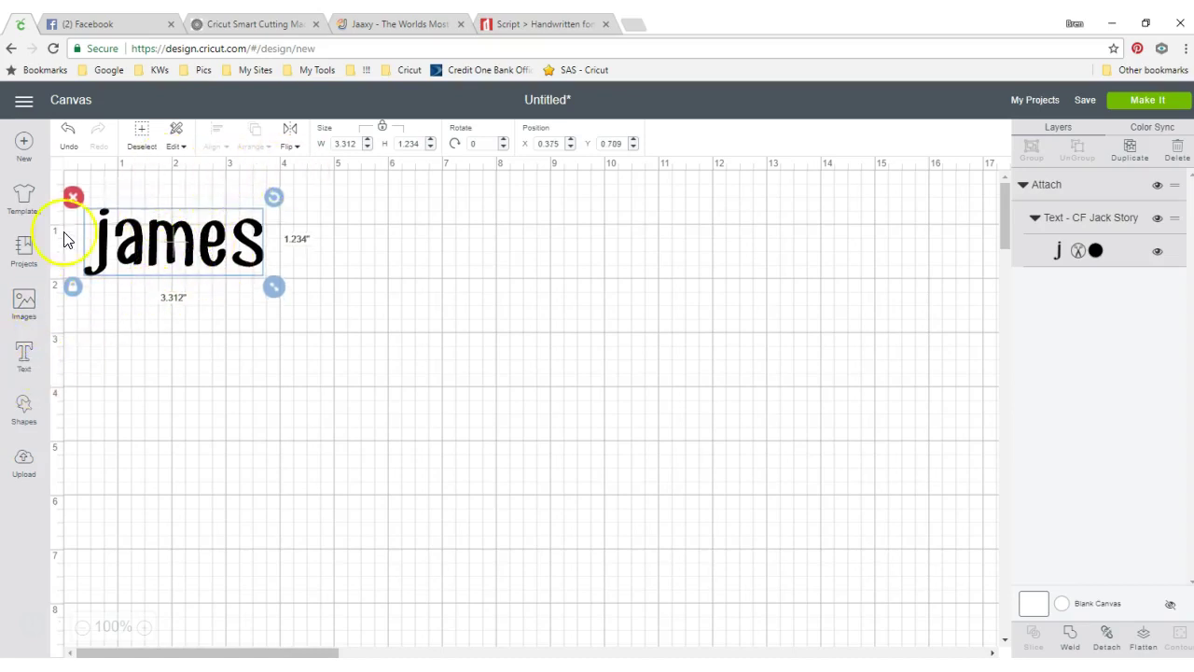
{"action": "left_click", "coordinate": [72, 197]}
- Add new text 'James' in Ecolier script and place it at the canvas top-left
{"action": "left_click", "coordinate": [25, 363]}
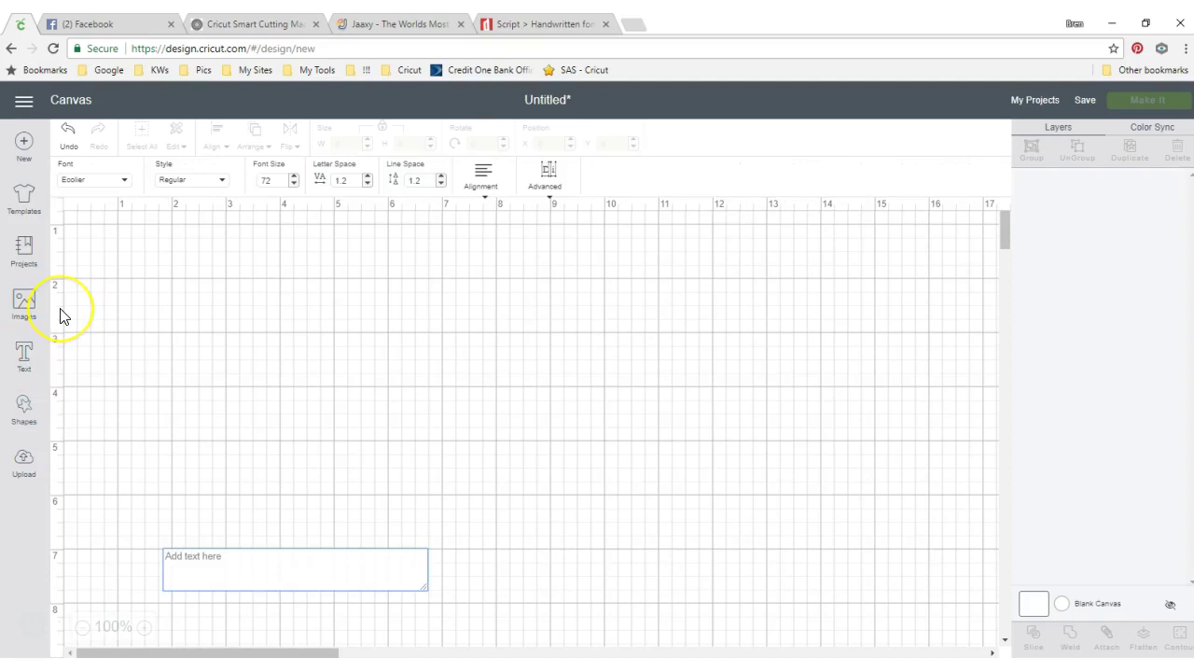
{"action": "type", "text": "James"}
{"action": "key", "text": "Return"}
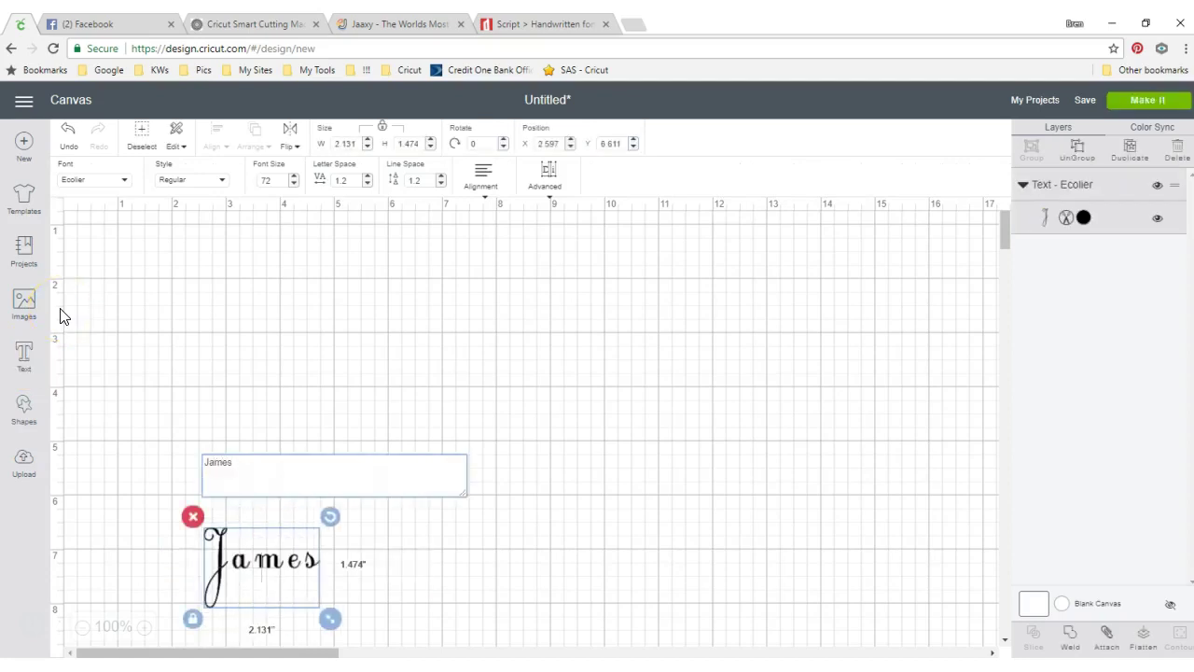
{"action": "left_click", "coordinate": [487, 560]}
{"action": "left_click_drag", "start_coordinate": [252, 557], "coordinate": [133, 247]}
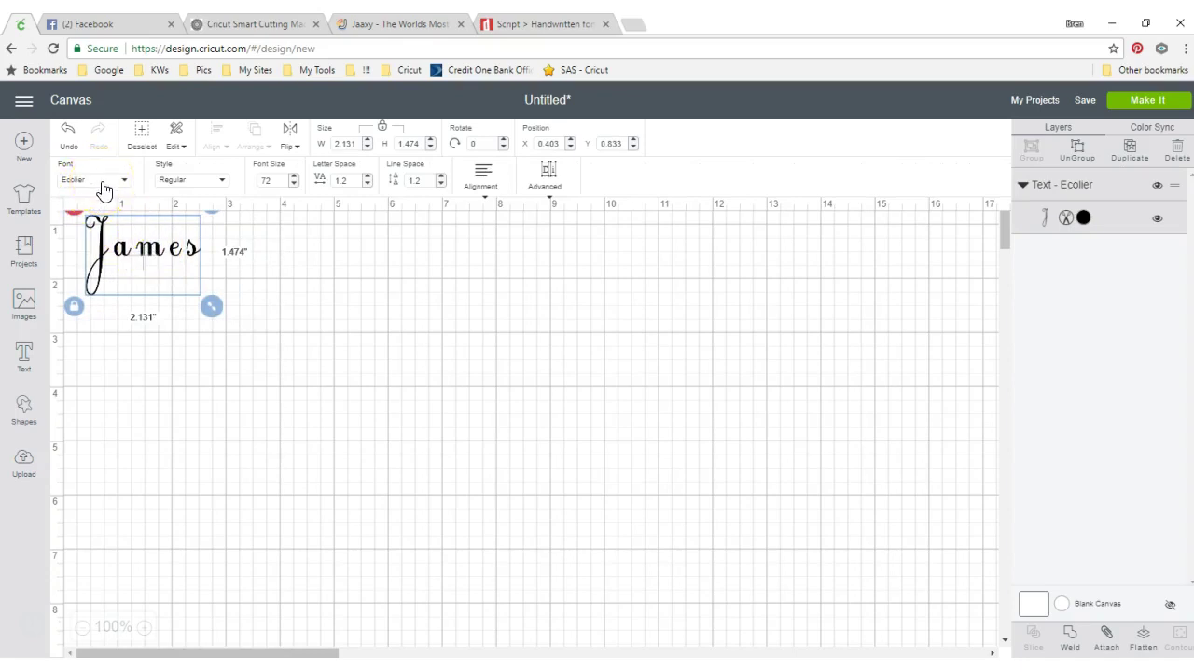
- Browse the font list past 3 Birds On Parade, then filter to System fonts starting with AR Berkley
{"action": "left_click", "coordinate": [103, 190]}
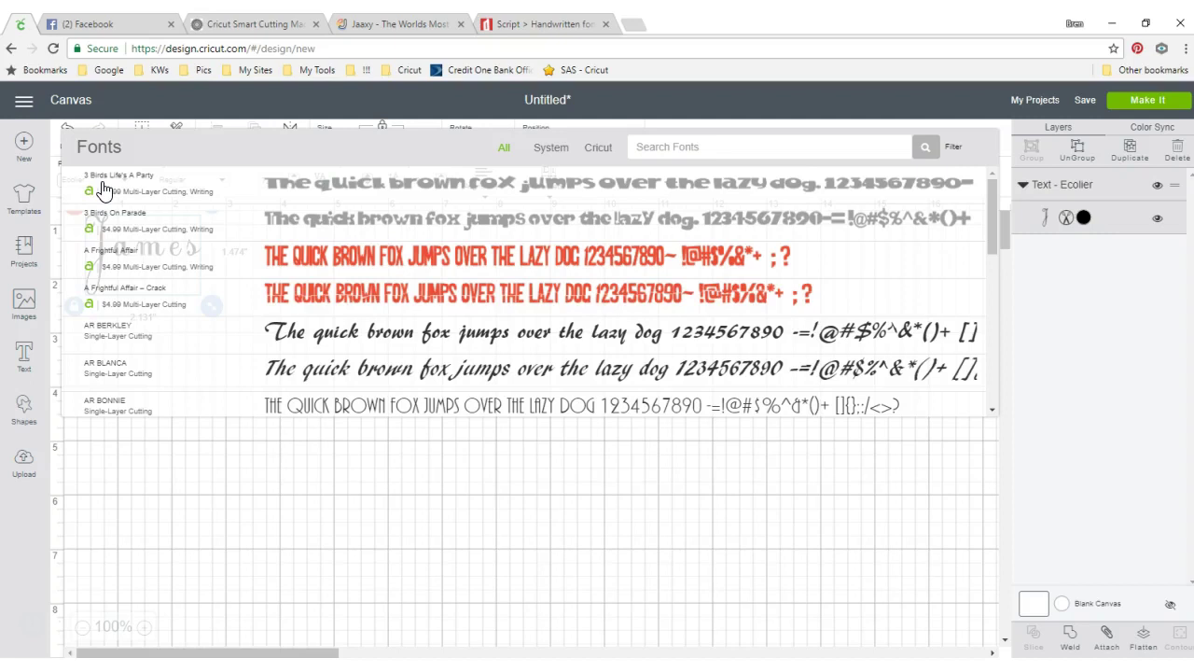
{"action": "left_click", "coordinate": [115, 242]}
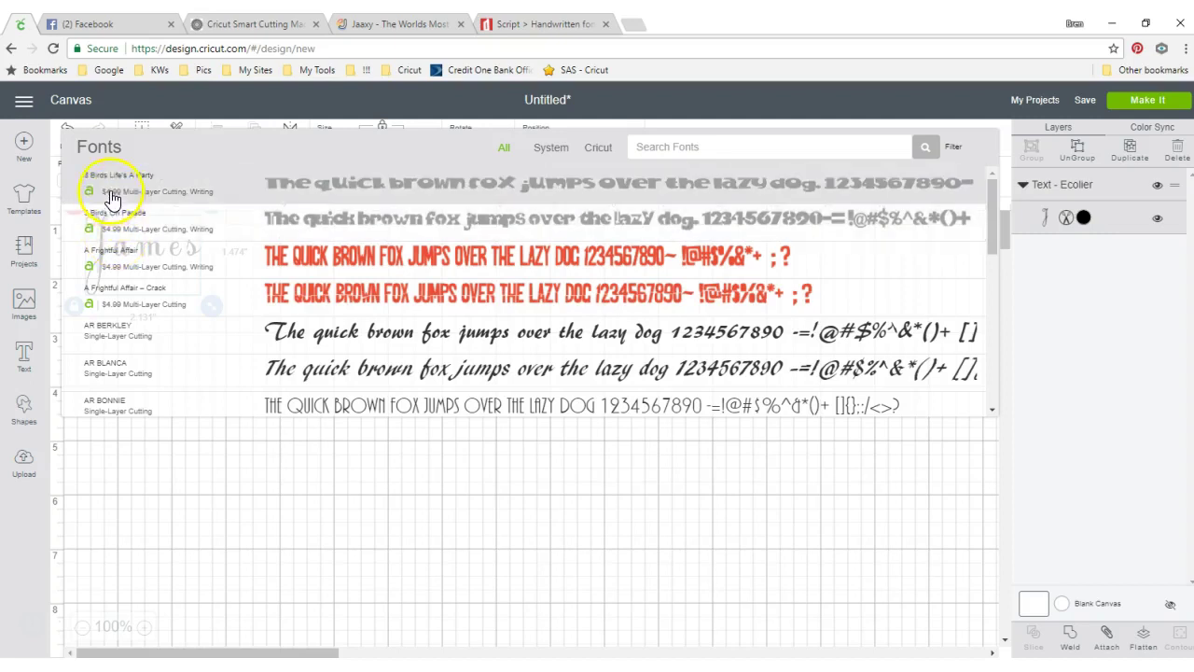
{"action": "left_click", "coordinate": [112, 278]}
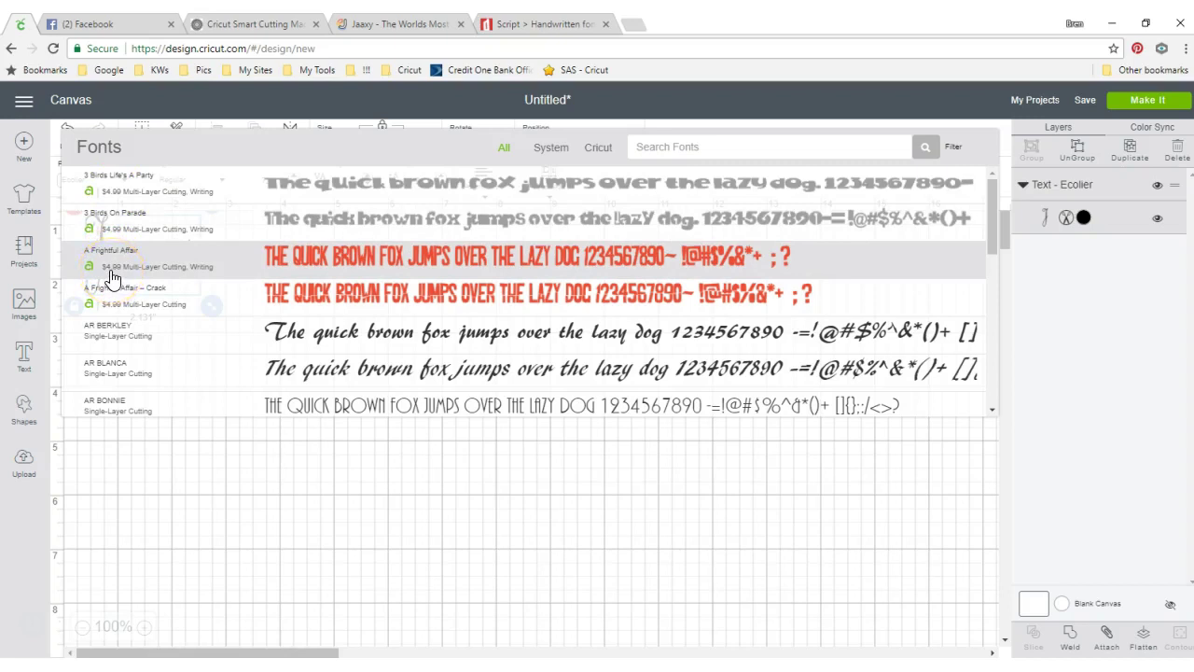
{"action": "left_click", "coordinate": [556, 152]}
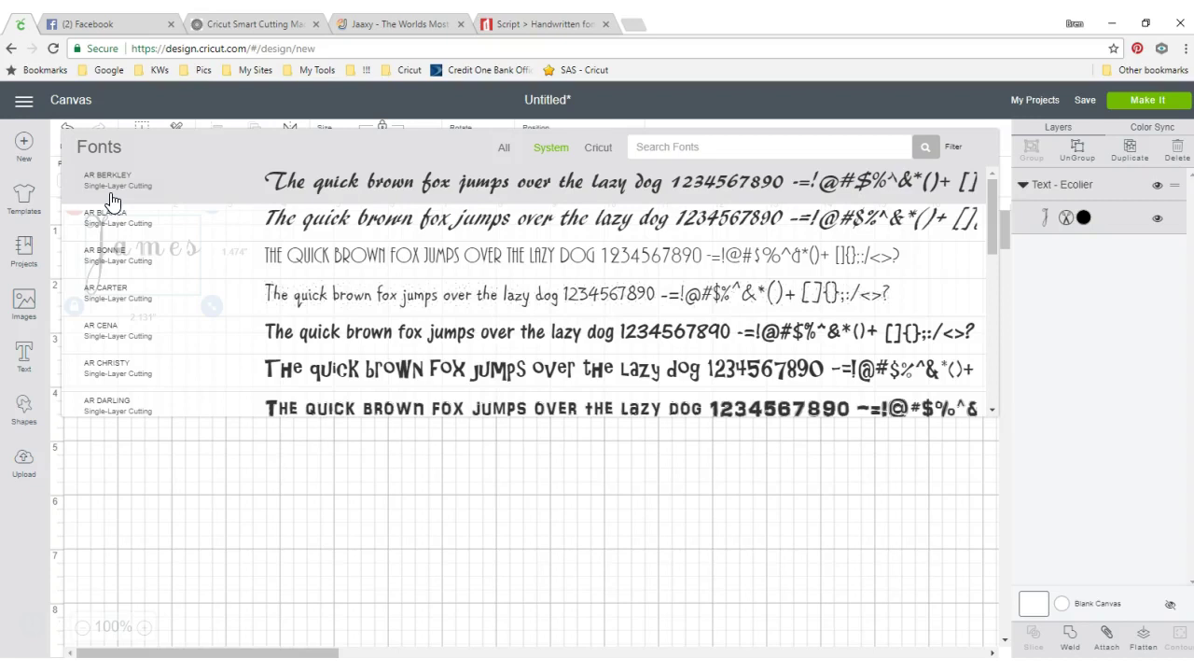
- Try AR BONNIE, enlarge James to about 5.6 by 1.9 inches, then switch it to AR CHRISTY
{"action": "left_click", "coordinate": [95, 254]}
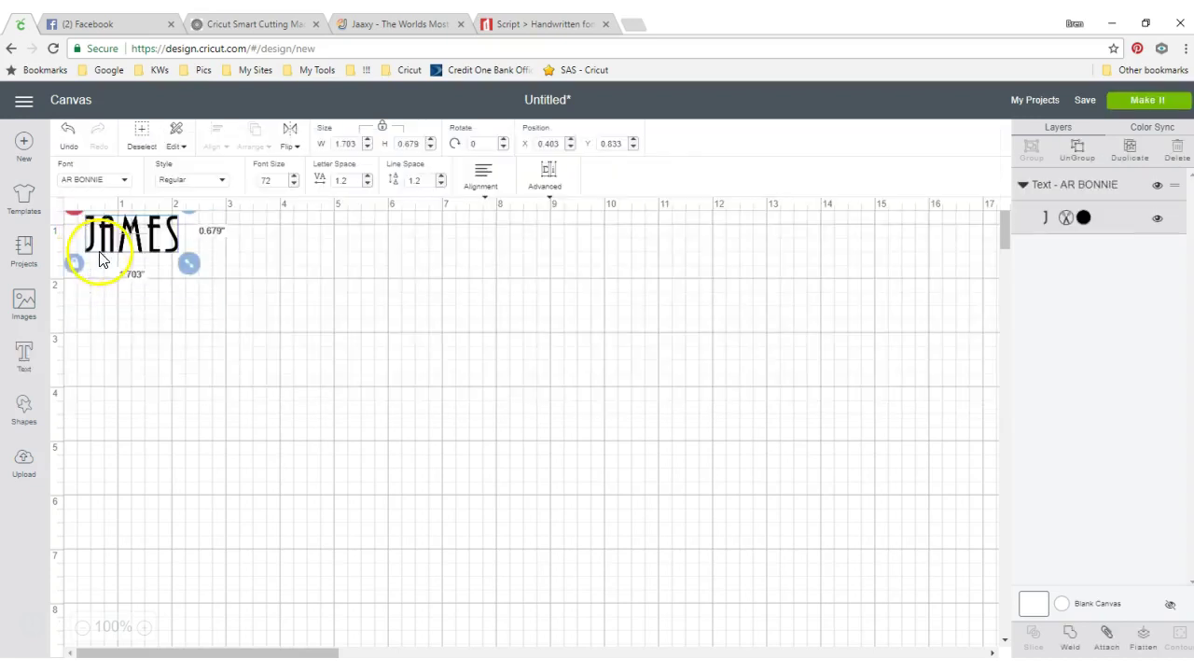
{"action": "left_click_drag", "start_coordinate": [134, 253], "coordinate": [287, 429]}
{"action": "left_click", "coordinate": [93, 178]}
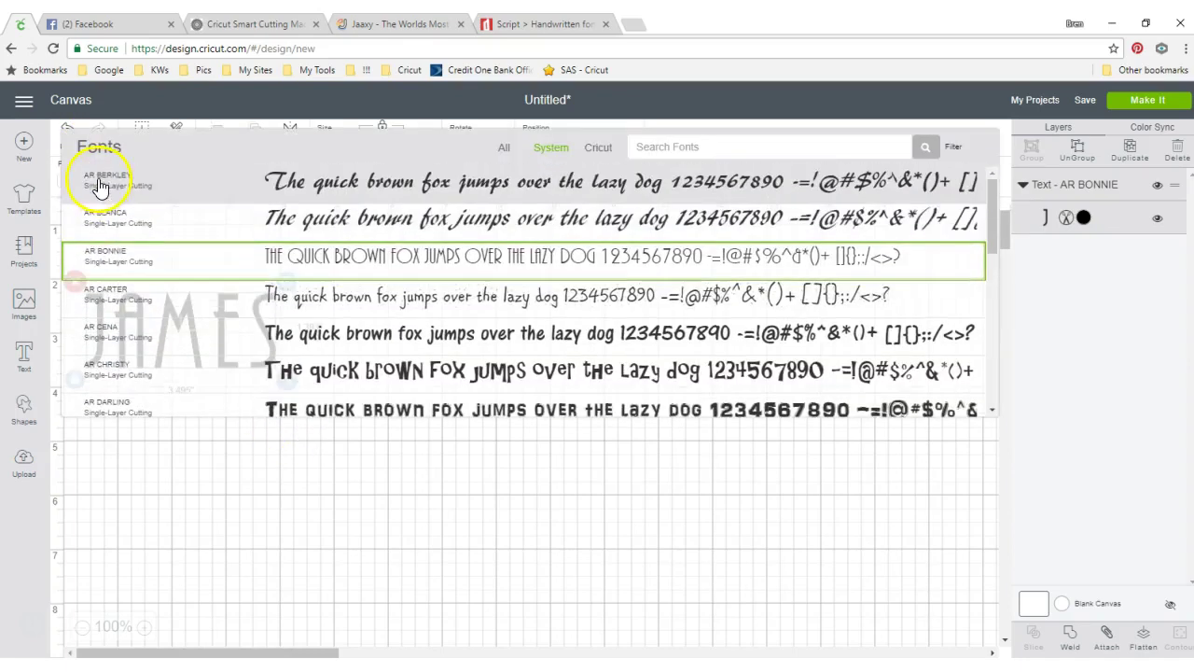
{"action": "left_click", "coordinate": [121, 373]}
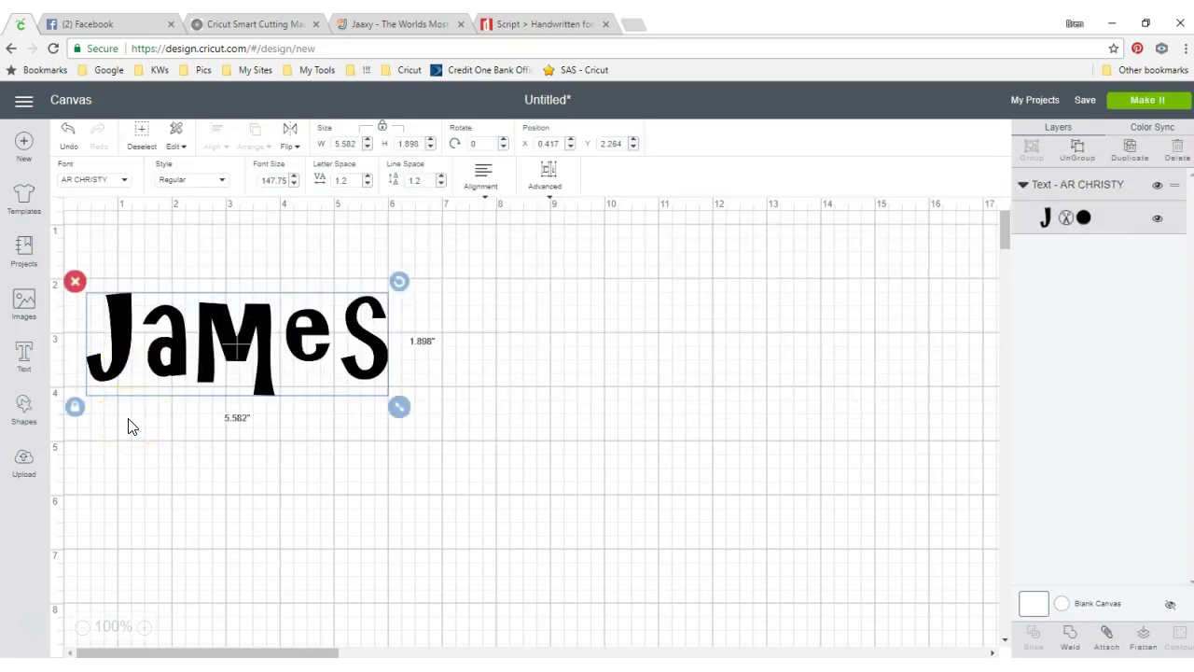
- Scroll through dafont's Script > Handwritten page 4 with fonts previewed as 'james'
{"action": "left_click", "coordinate": [556, 25]}
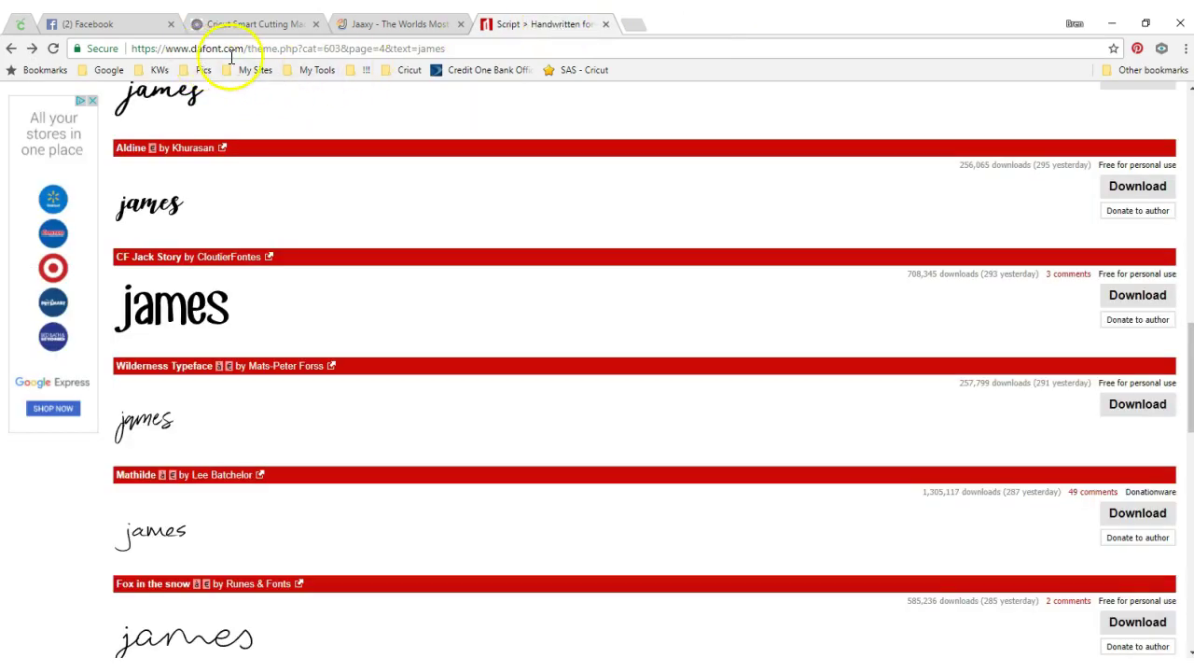
{"action": "scroll", "coordinate": [597, 312], "scroll_direction": "up", "scroll_amount": 12}
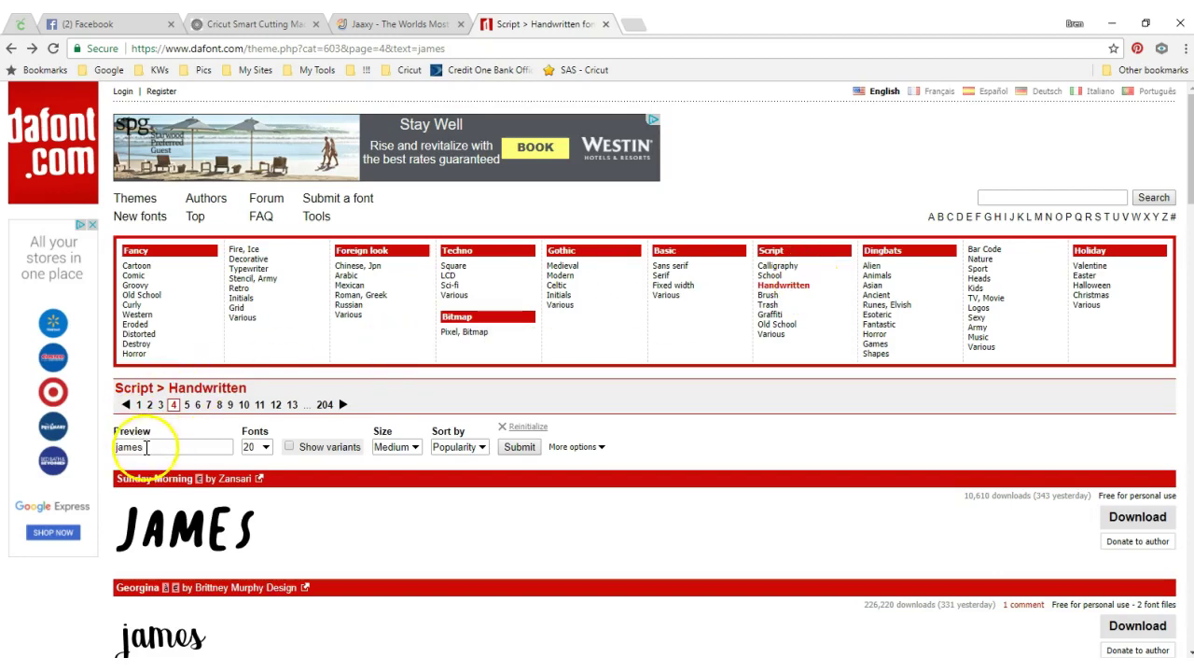
{"action": "left_click_drag", "start_coordinate": [157, 446], "coordinate": [97, 447]}
{"action": "left_click", "coordinate": [348, 482]}
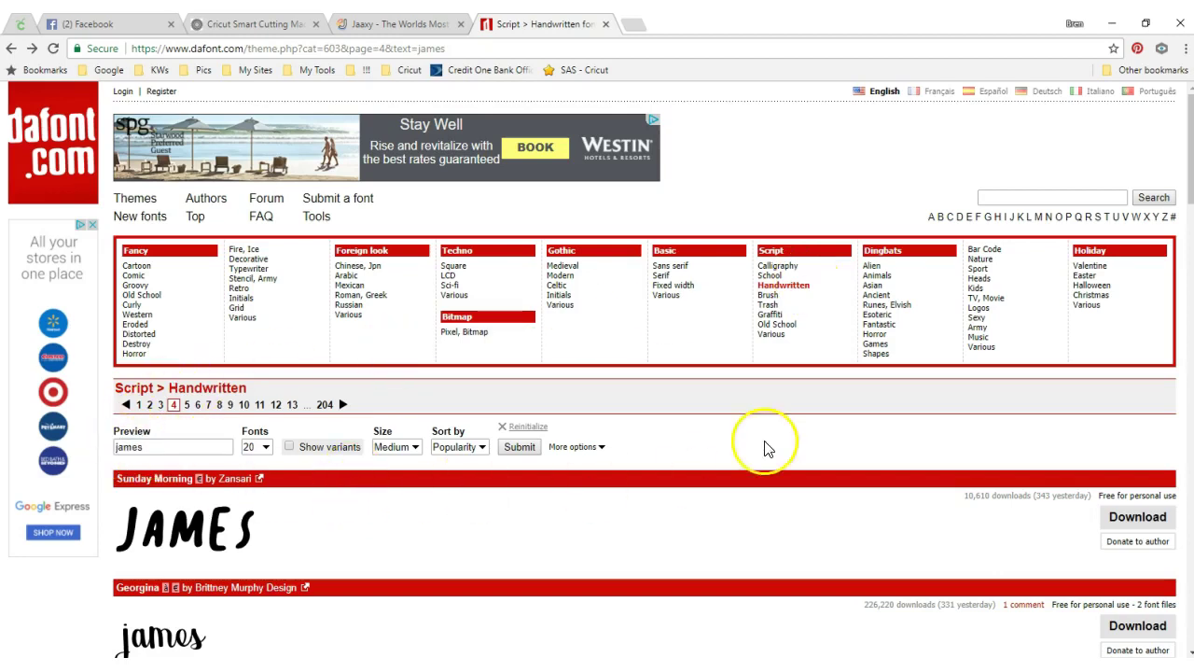
{"action": "scroll", "coordinate": [597, 424], "scroll_direction": "down", "scroll_amount": 3}
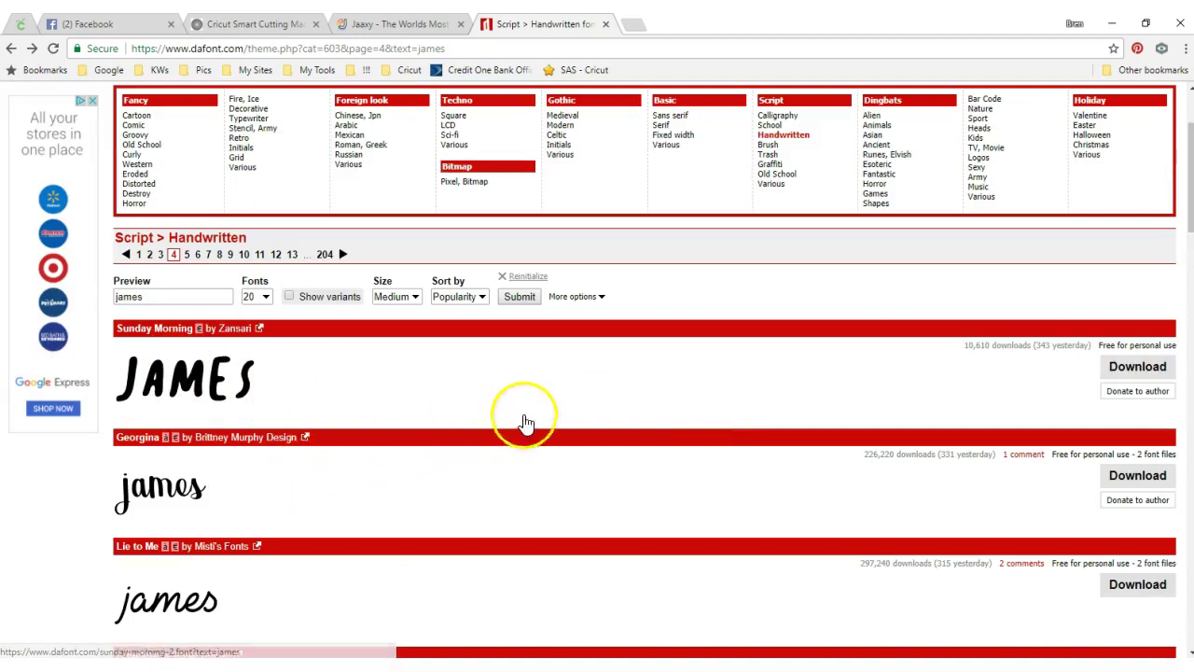
{"action": "scroll", "coordinate": [531, 413], "scroll_direction": "down", "scroll_amount": 1}
{"action": "scroll", "coordinate": [530, 403], "scroll_direction": "up", "scroll_amount": 3}
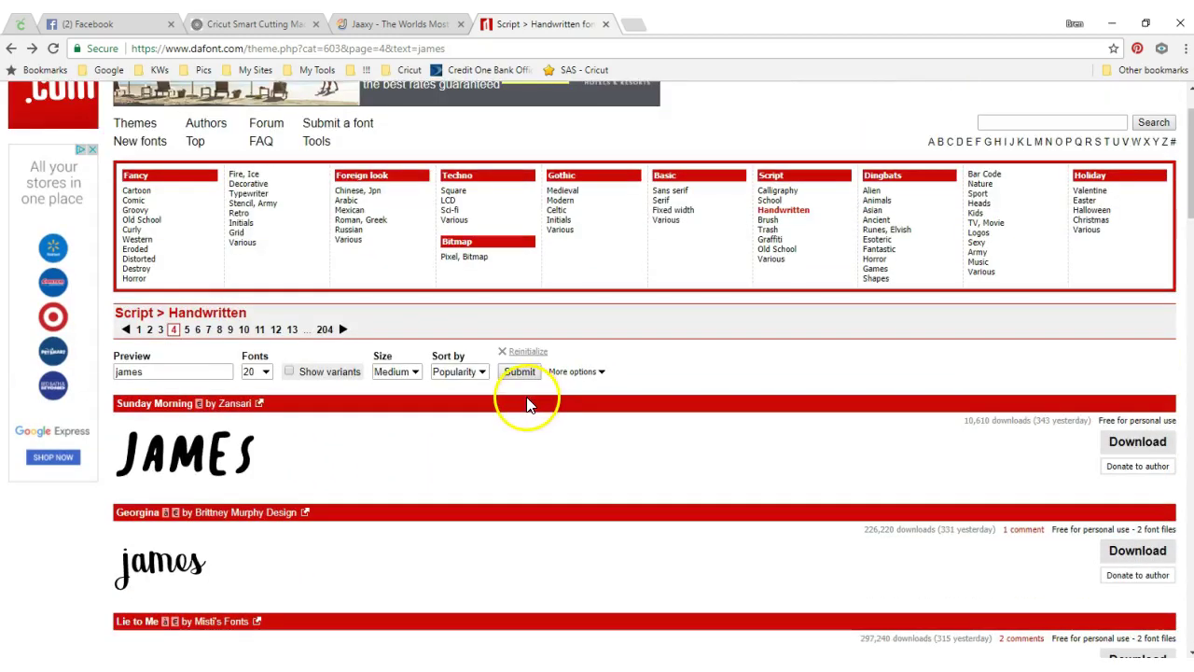
- Browse the Fancy > Cartoon fonts previewed as 'james'
{"action": "left_click", "coordinate": [137, 194]}
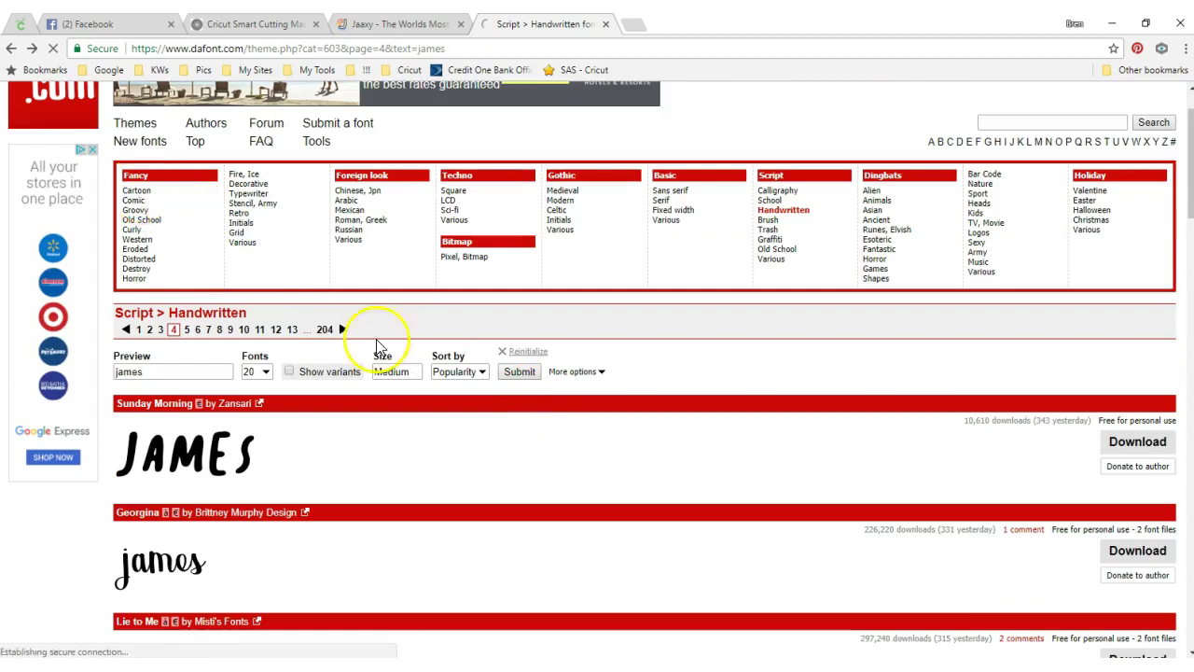
{"action": "scroll", "coordinate": [597, 440], "scroll_direction": "down", "scroll_amount": 5}
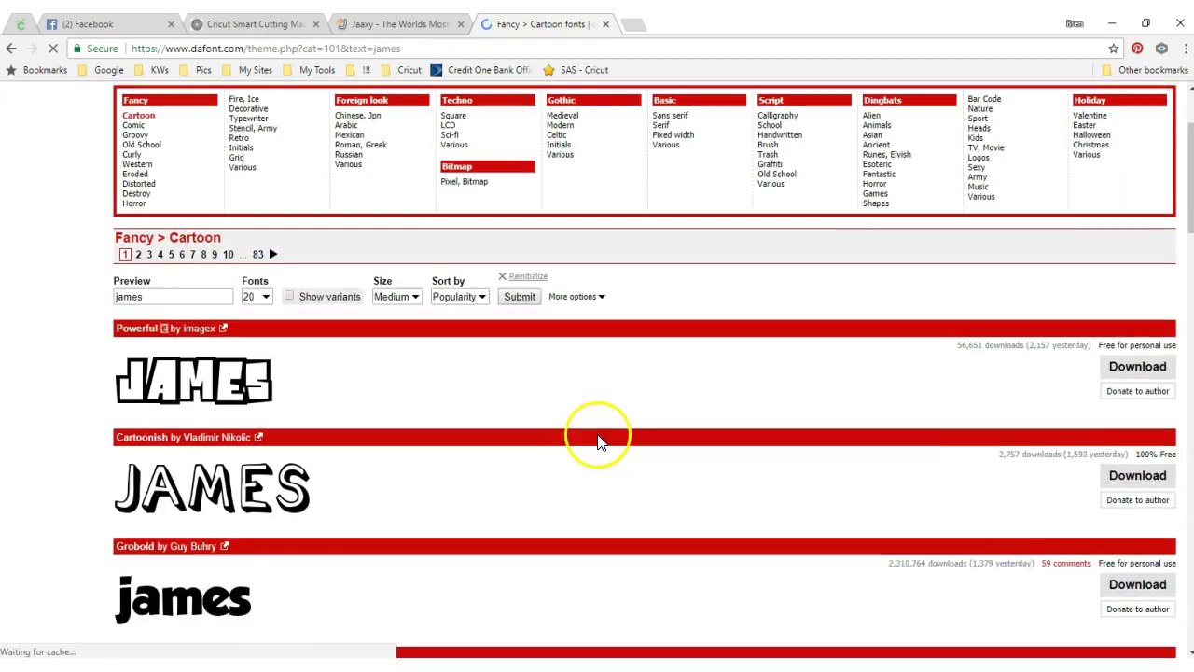
{"action": "scroll", "coordinate": [602, 438], "scroll_direction": "down", "scroll_amount": 5}
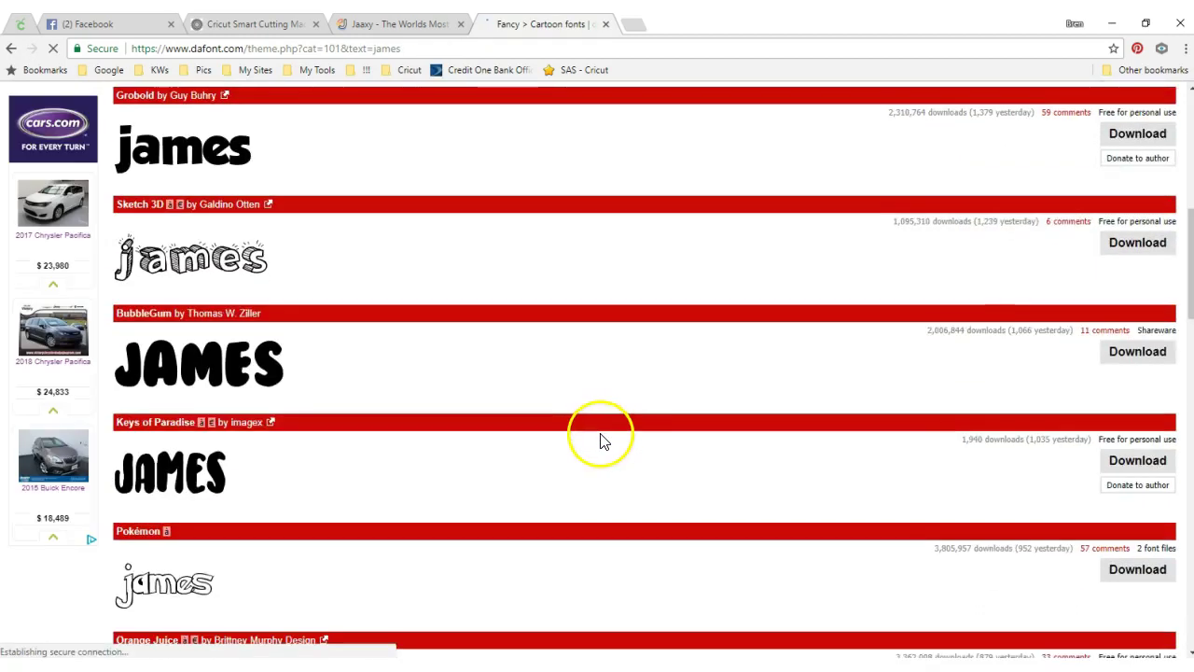
{"action": "scroll", "coordinate": [602, 433], "scroll_direction": "up", "scroll_amount": 8}
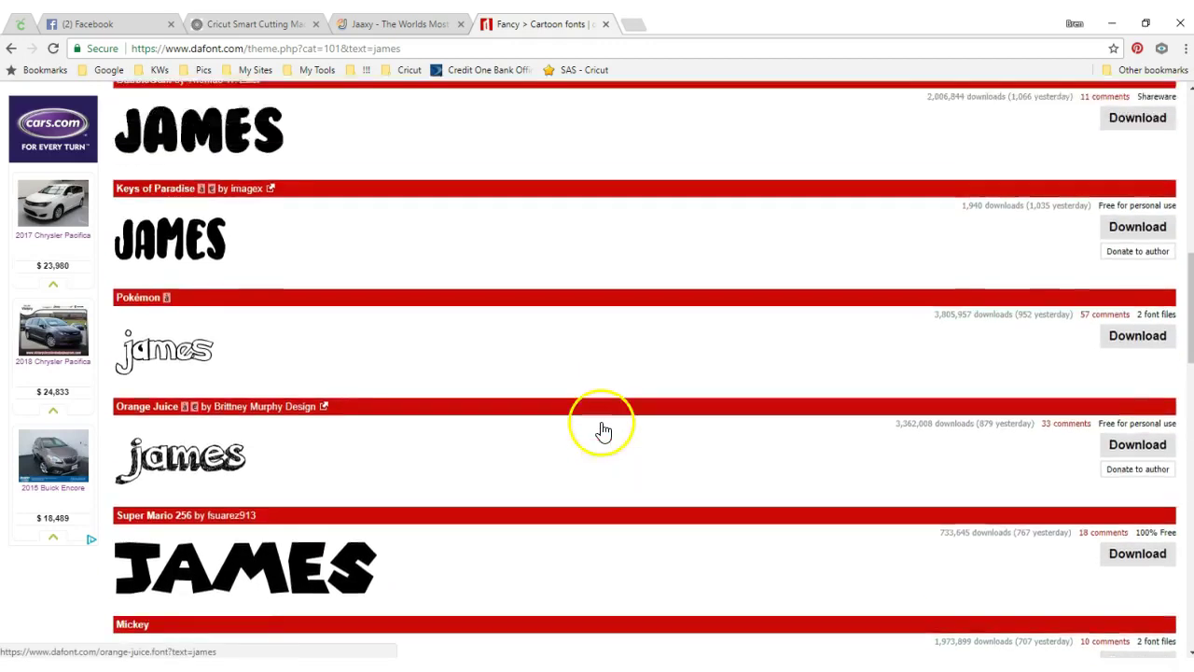
{"action": "scroll", "coordinate": [601, 424], "scroll_direction": "up", "scroll_amount": 2}
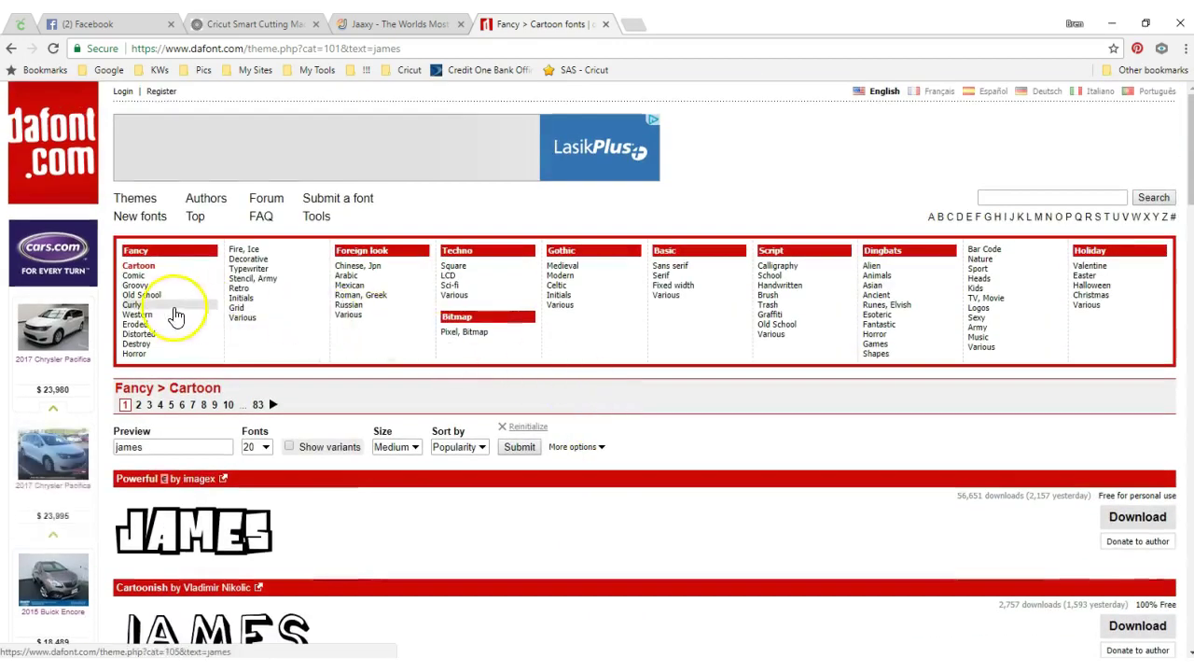
- Switch to Fancy > Groovy fonts, with Keep on Truckin' FW at the top
{"action": "left_click", "coordinate": [138, 288]}
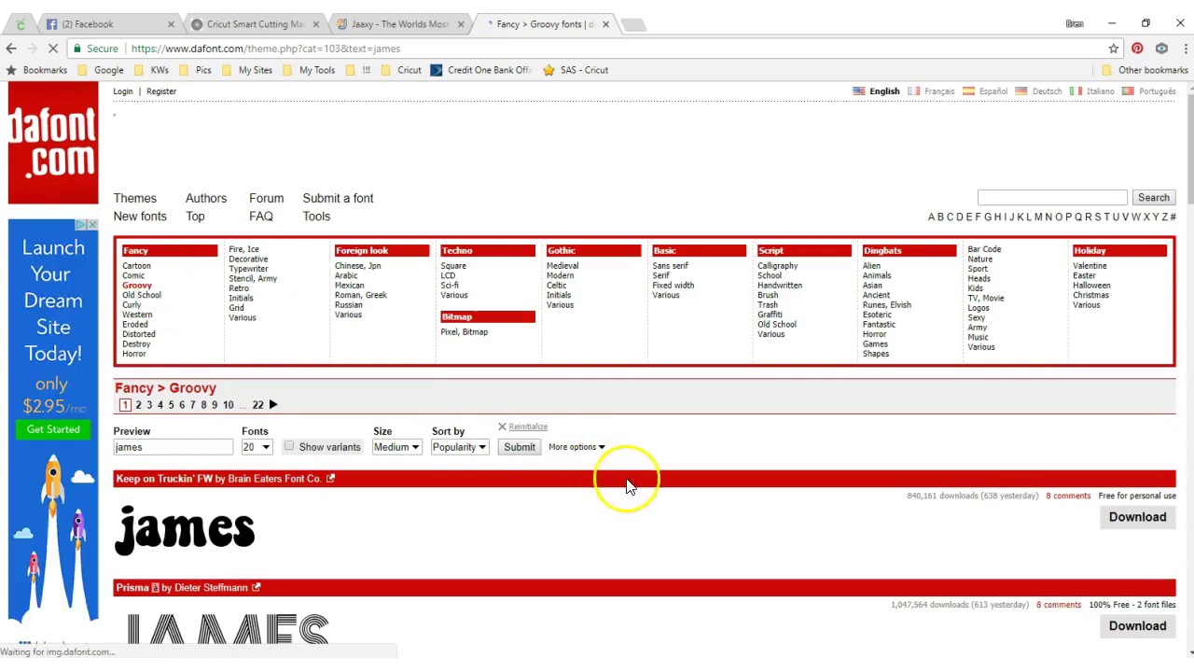
{"action": "scroll", "coordinate": [631, 481], "scroll_direction": "down", "scroll_amount": 2}
{"action": "scroll", "coordinate": [633, 490], "scroll_direction": "down", "scroll_amount": 2}
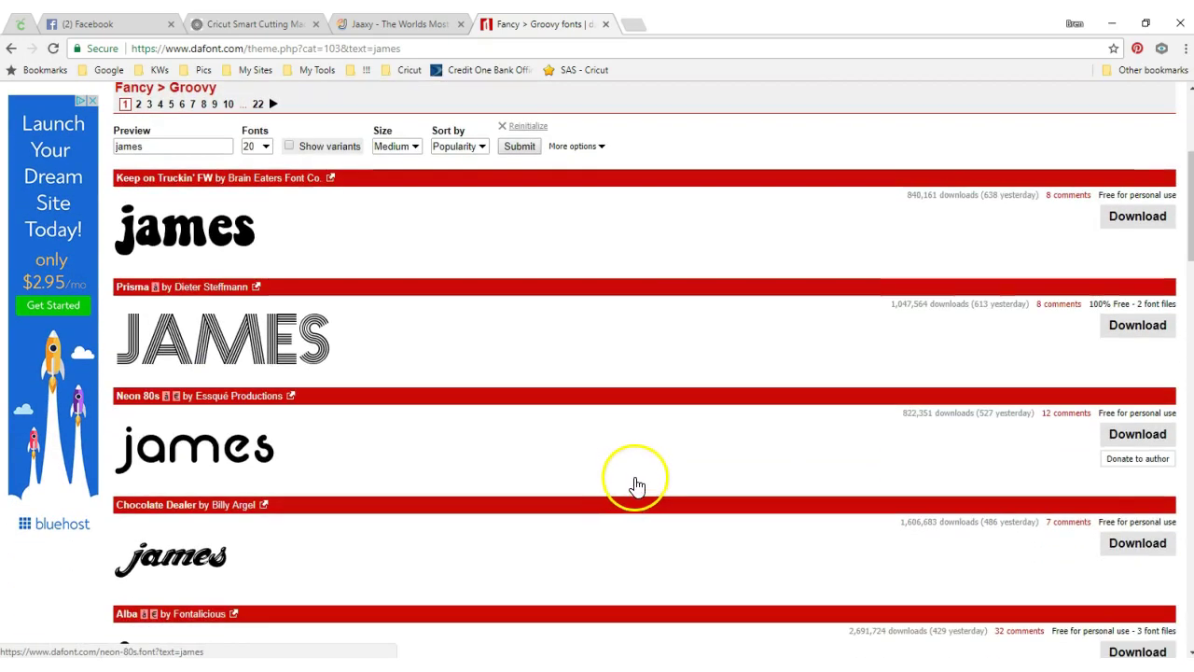
{"action": "scroll", "coordinate": [635, 485], "scroll_direction": "up", "scroll_amount": 2}
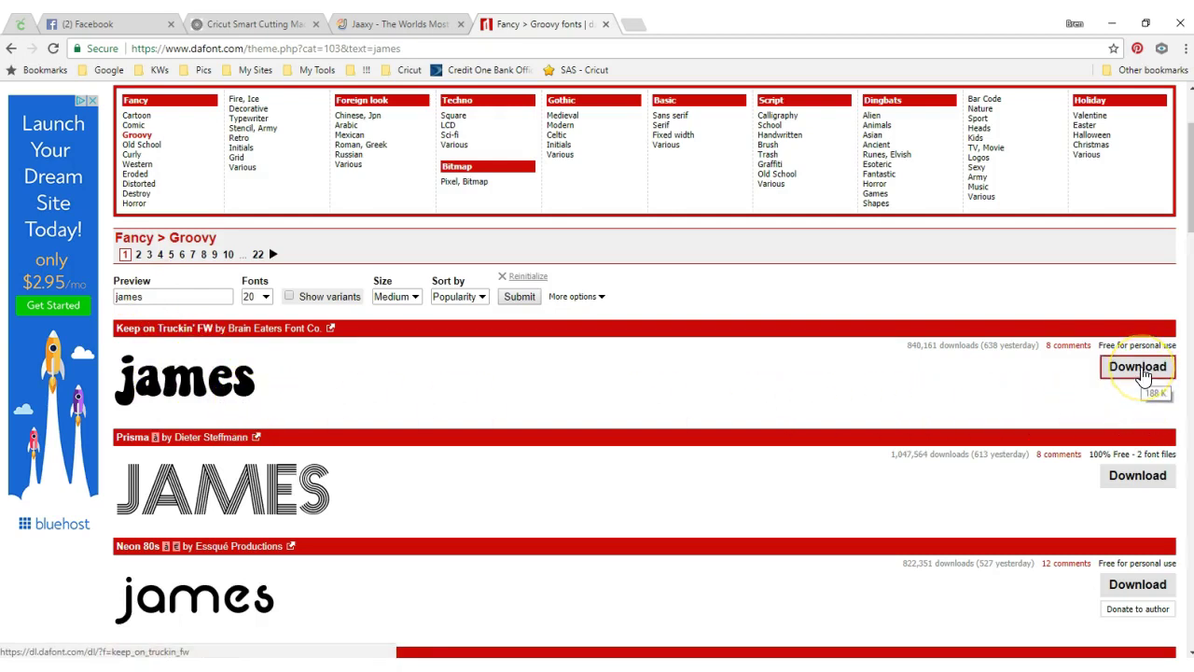
- Save keep_on_truckin_fw.zip to the Downloads Fonts folder and open it from the download list
{"action": "left_click", "coordinate": [1139, 370]}
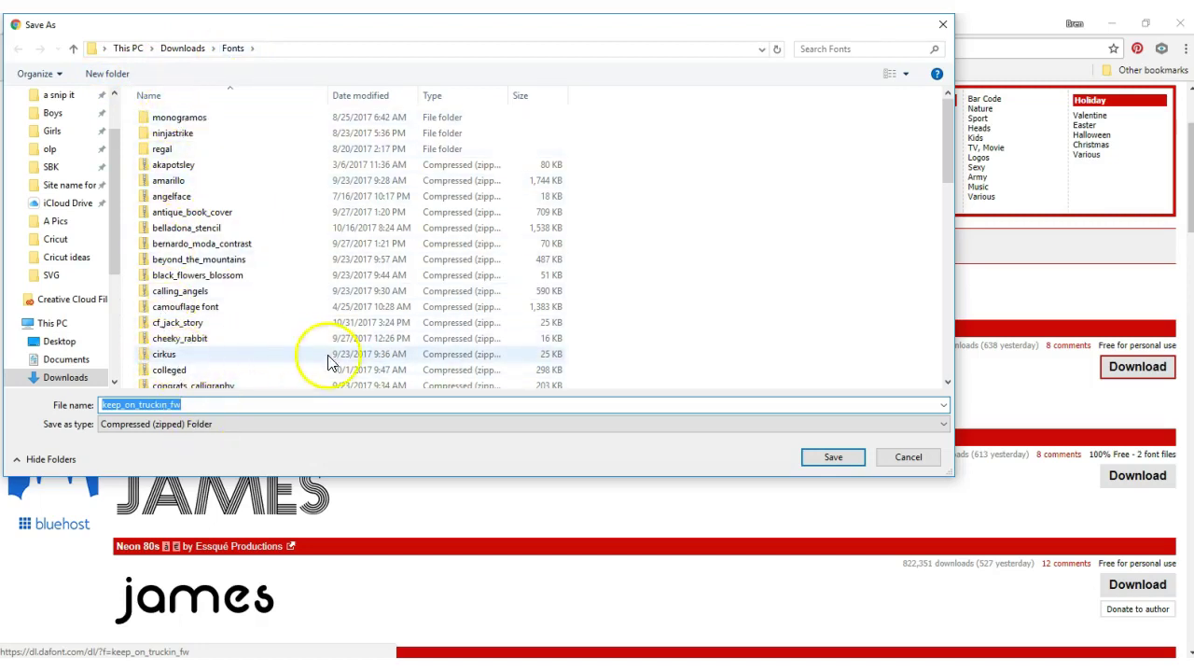
{"action": "left_click", "coordinate": [821, 455]}
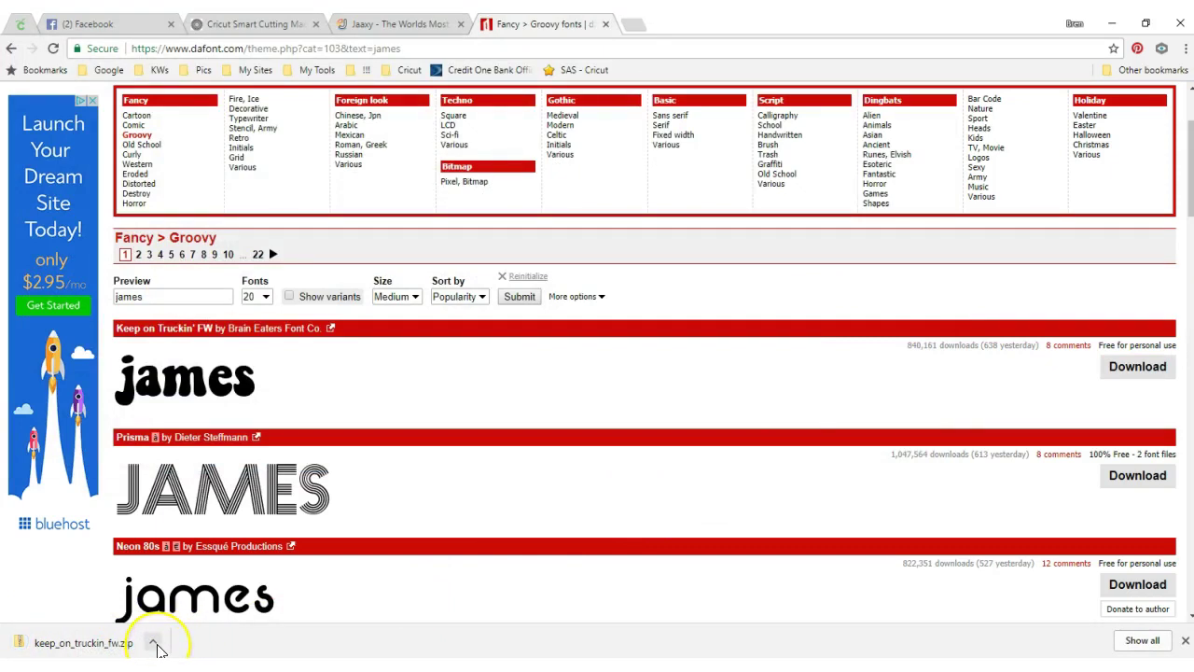
{"action": "left_click", "coordinate": [153, 642]}
{"action": "left_click", "coordinate": [172, 547]}
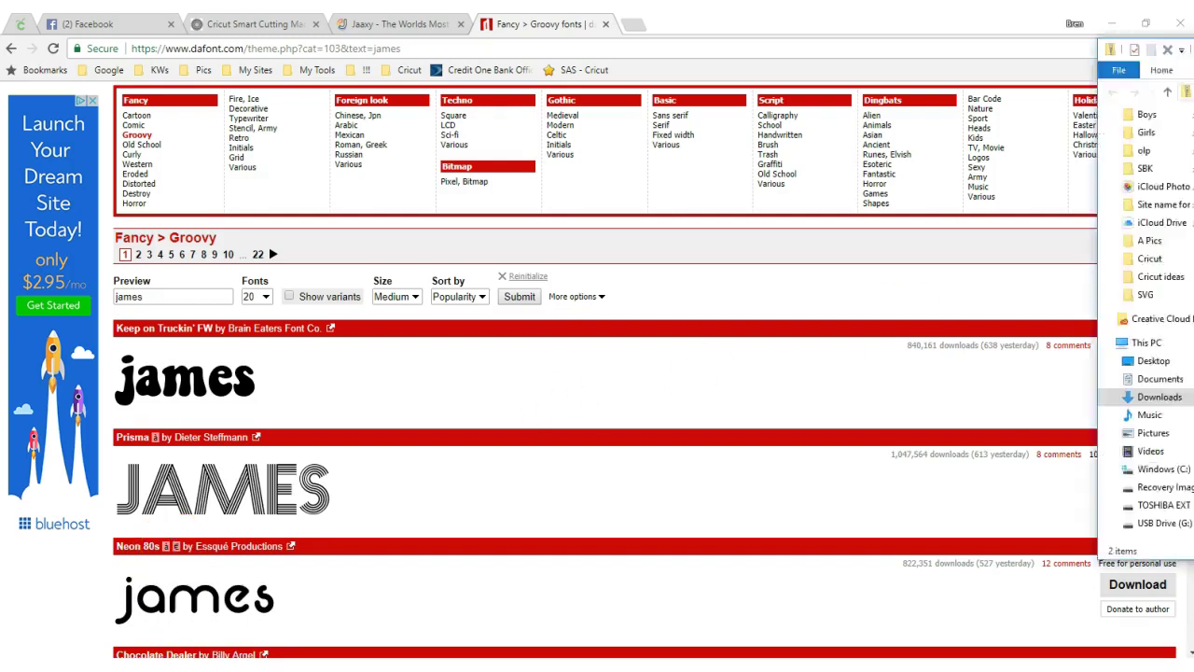
- Try opening the Keep on Truckin Read Me PDF and dismiss the two resulting error dialogs
{"action": "left_click_drag", "start_coordinate": [641, 79], "coordinate": [589, 75]}
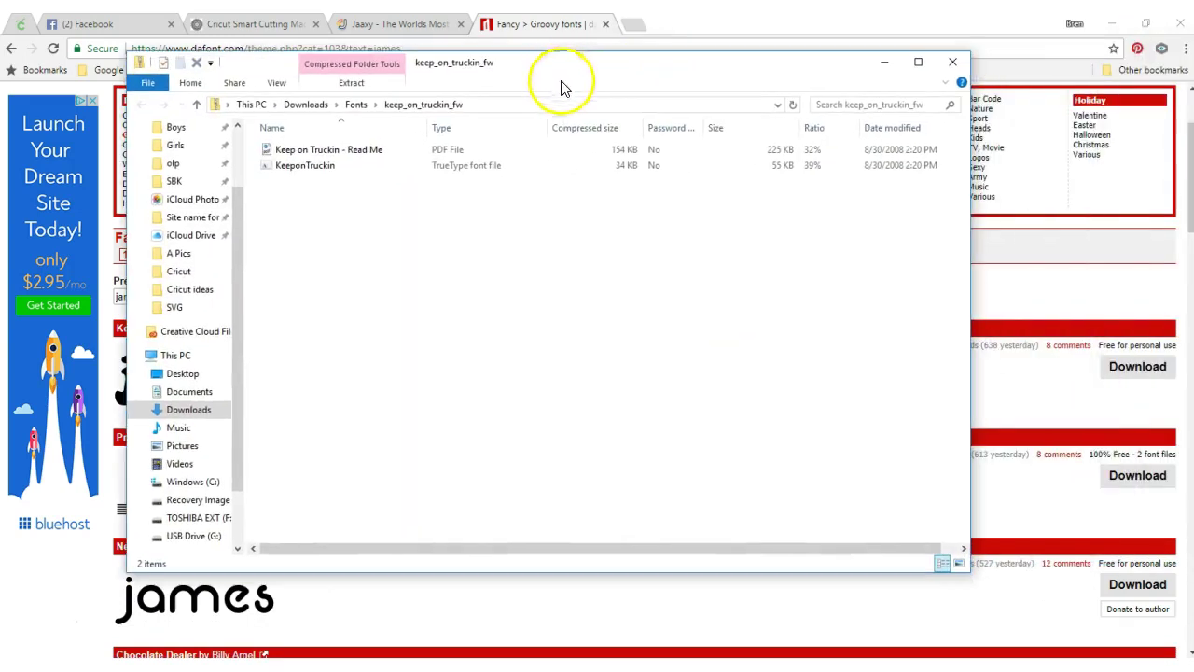
{"action": "double_click", "coordinate": [362, 151]}
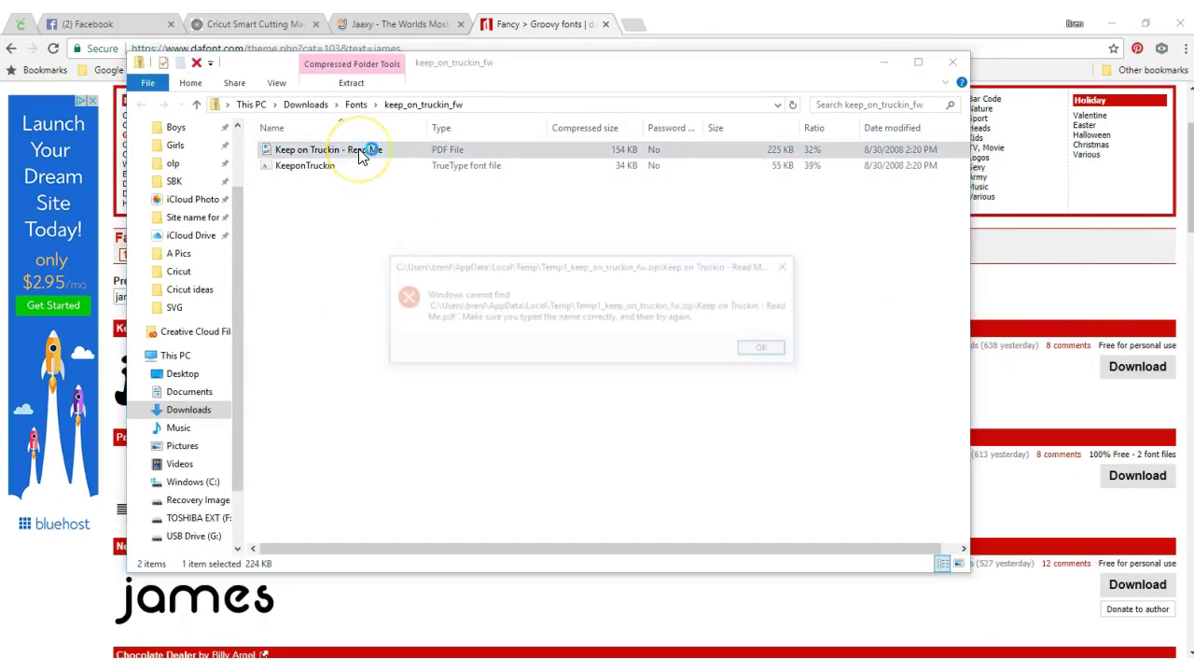
{"action": "left_click", "coordinate": [784, 267]}
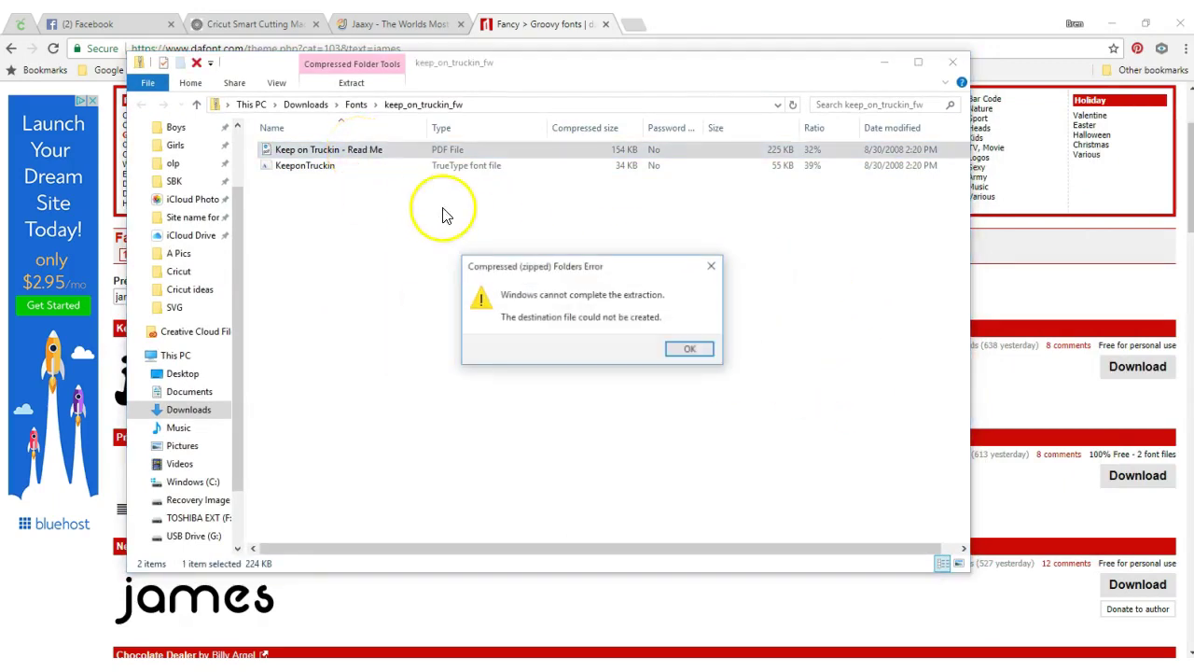
{"action": "left_click", "coordinate": [689, 348]}
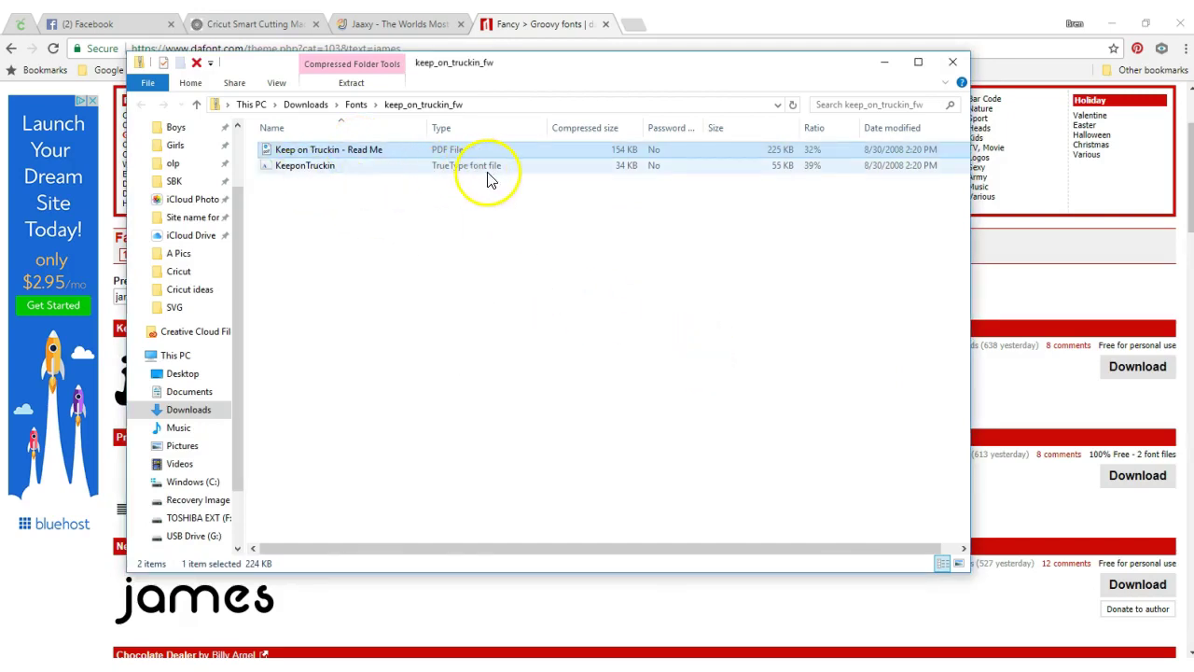
- Install the KeeponTruckin font through Font Viewer, then close the viewer and Explorer
{"action": "double_click", "coordinate": [320, 168]}
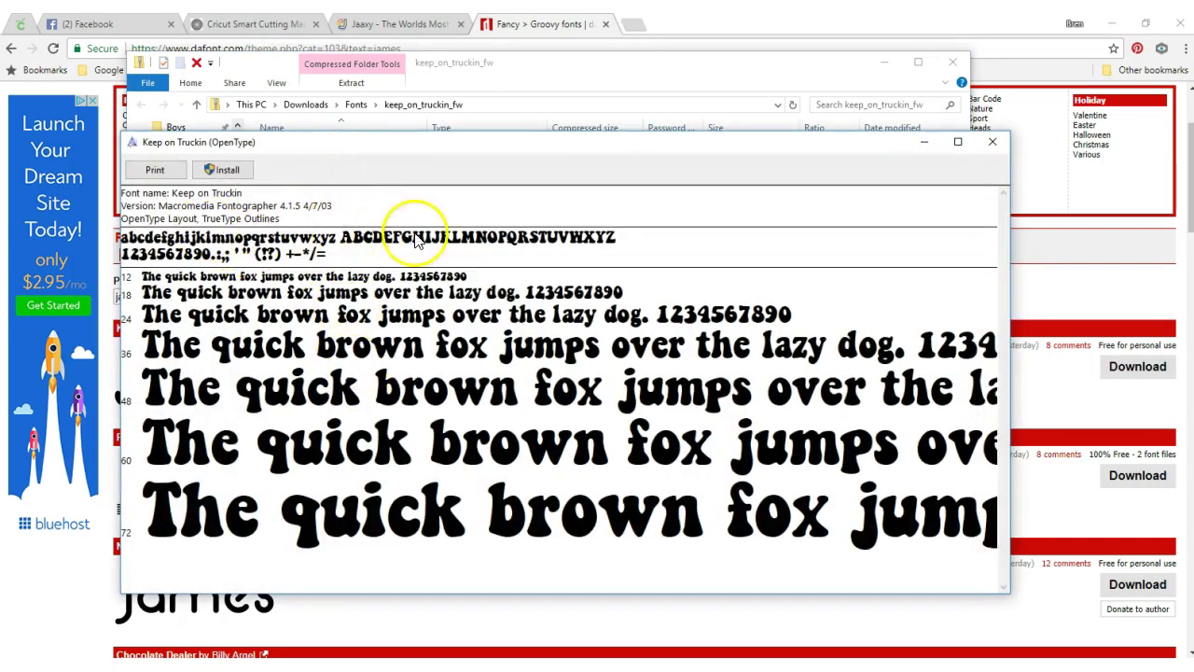
{"action": "left_click", "coordinate": [226, 172]}
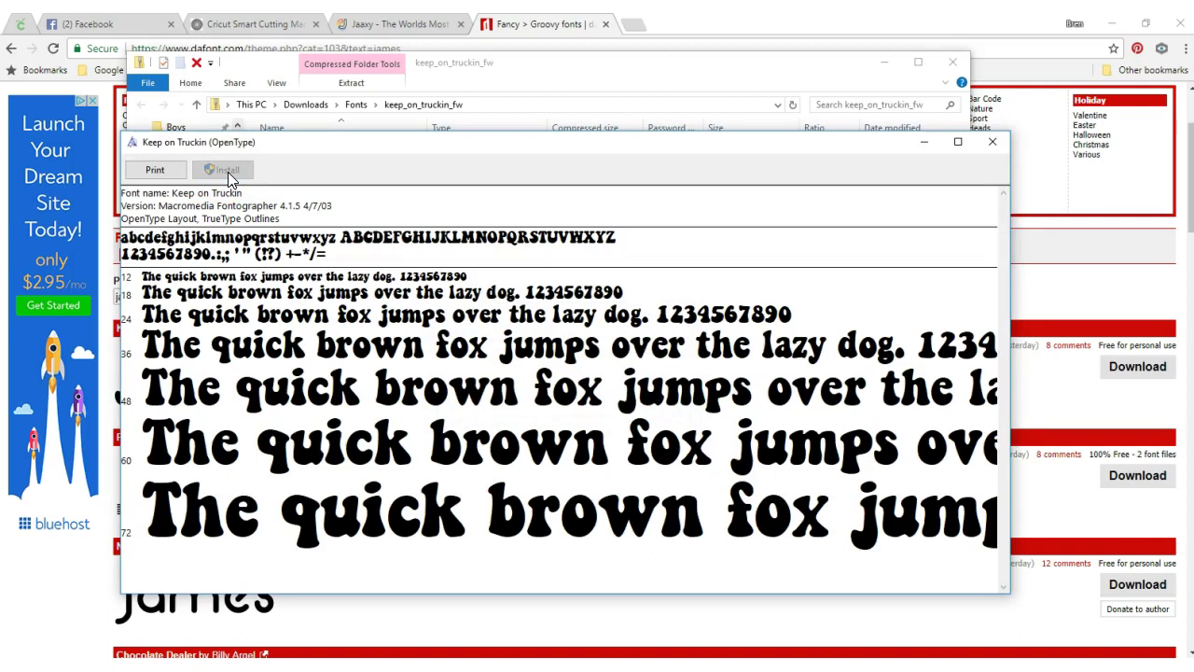
{"action": "left_click", "coordinate": [607, 173]}
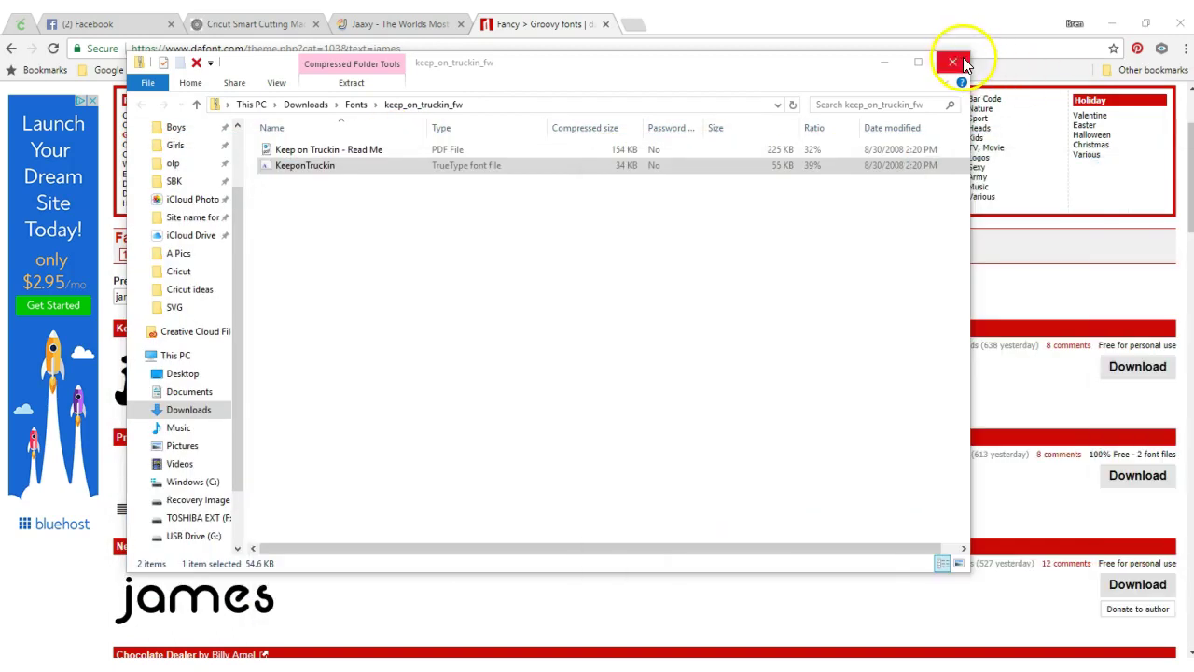
{"action": "left_click", "coordinate": [966, 64]}
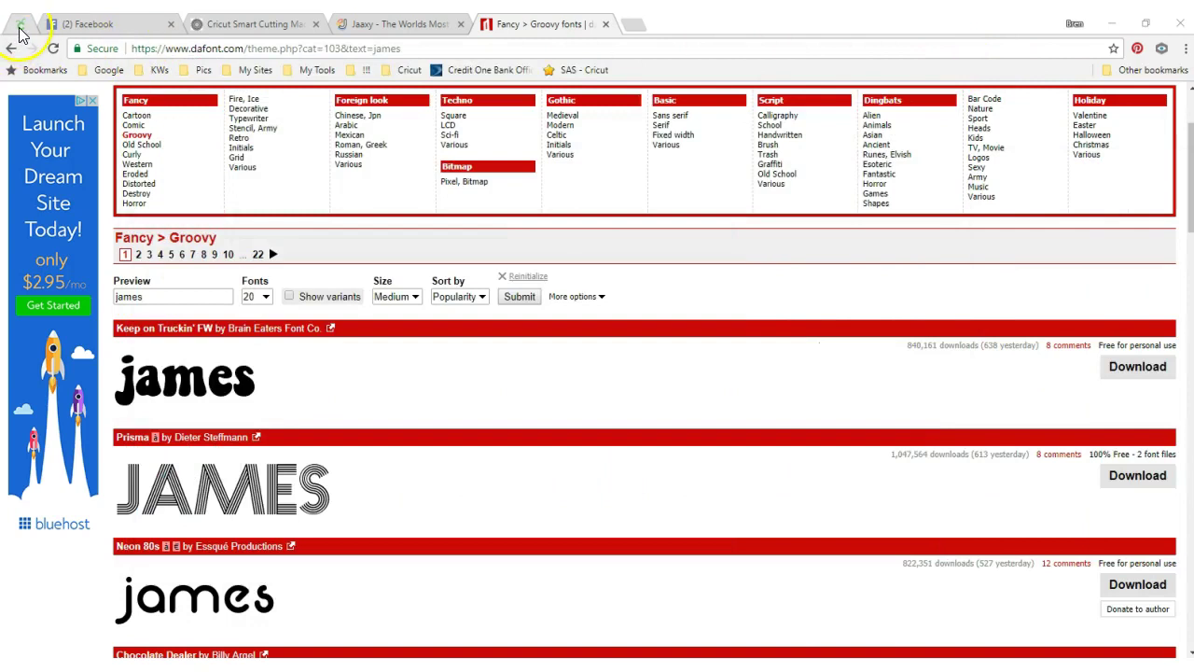
- Reload the Cricut Design Space tab, discarding unsaved changes, and move the leftover font preview aside
{"action": "left_click", "coordinate": [21, 31]}
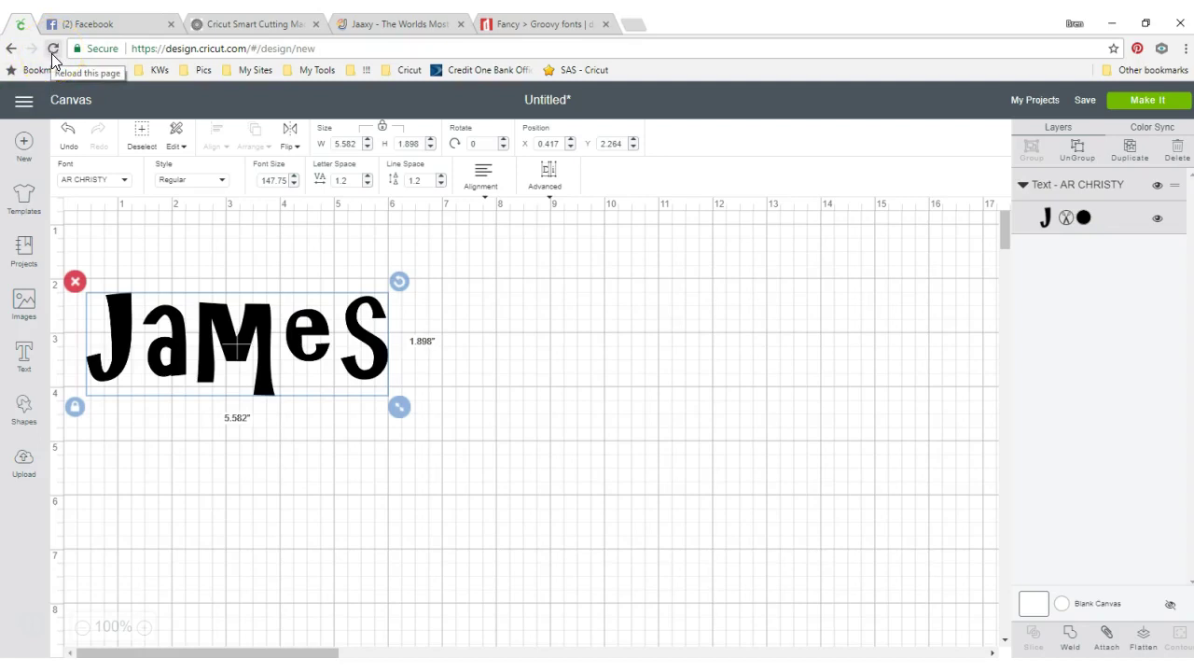
{"action": "left_click", "coordinate": [53, 48]}
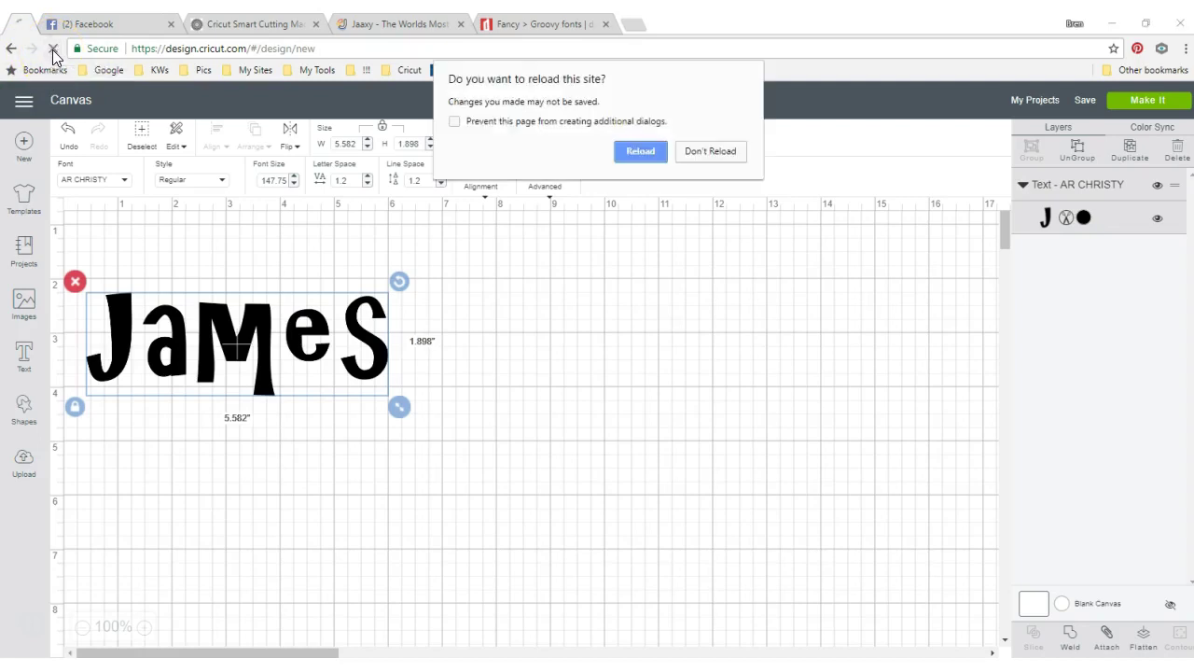
{"action": "left_click", "coordinate": [639, 153]}
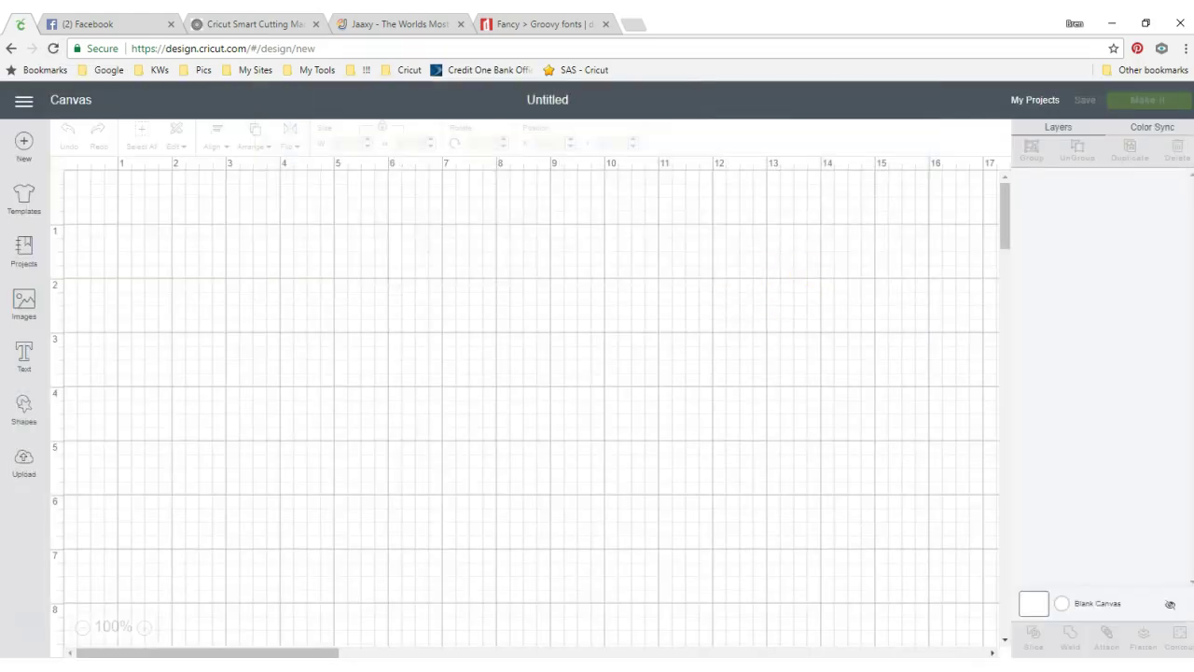
{"action": "left_click_drag", "start_coordinate": [1052, 166], "coordinate": [1193, 167]}
- Add a text box reading 'James' and move it toward the upper left
{"action": "left_click", "coordinate": [24, 357]}
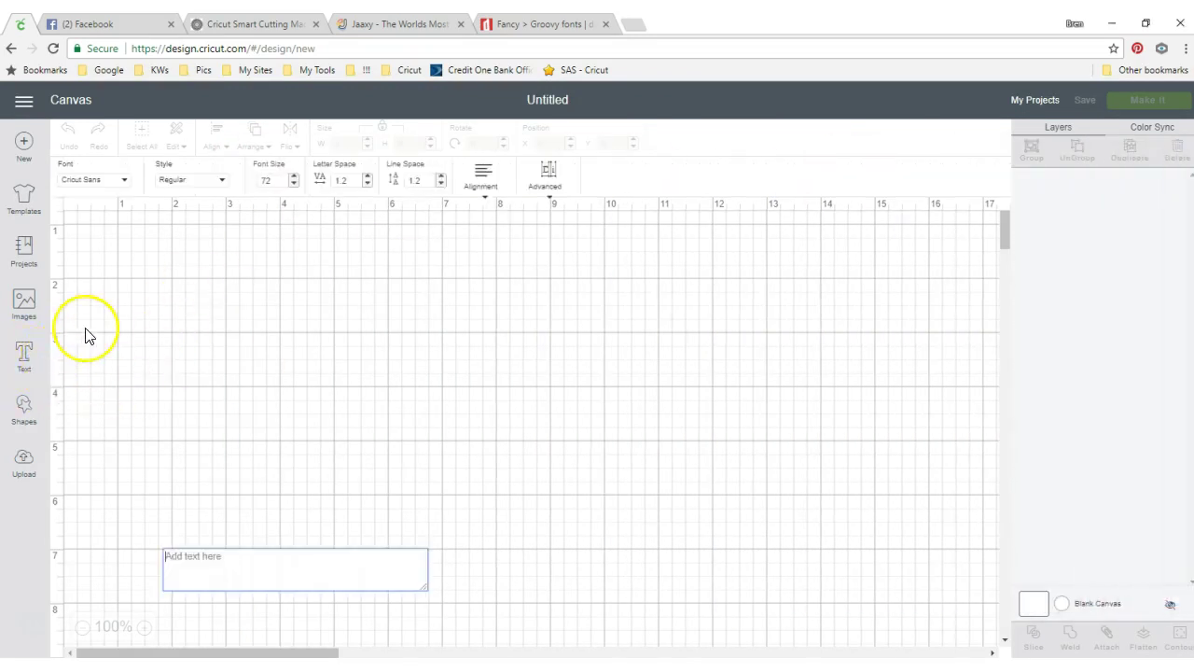
{"action": "type", "text": "James"}
{"action": "key", "text": "Return"}
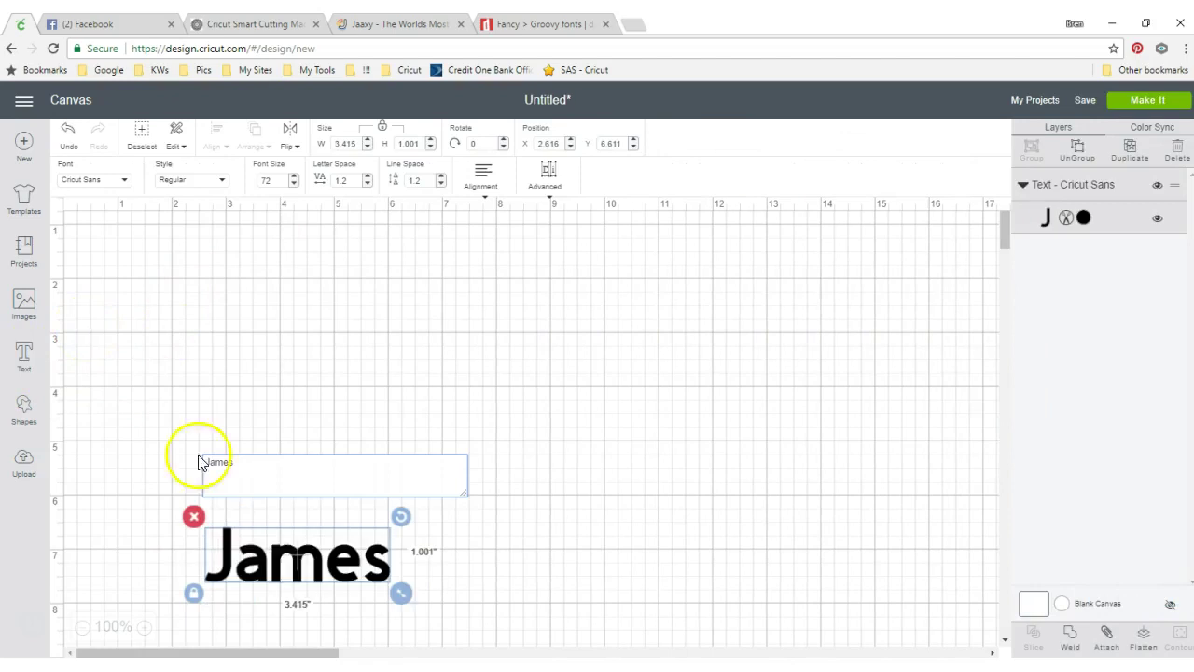
{"action": "left_click", "coordinate": [486, 537]}
{"action": "left_click_drag", "start_coordinate": [317, 556], "coordinate": [264, 376]}
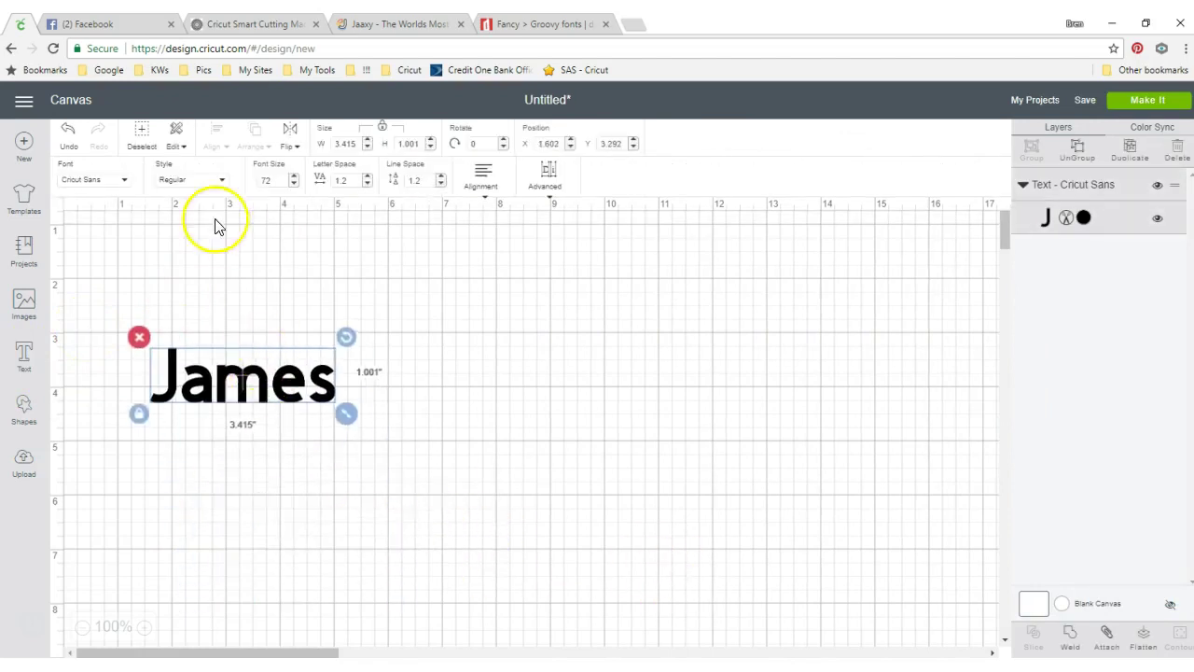
- Set James in Keep on Truckin, enlarge it to about 4.68 inches wide, and place it top-left
{"action": "left_click", "coordinate": [93, 180]}
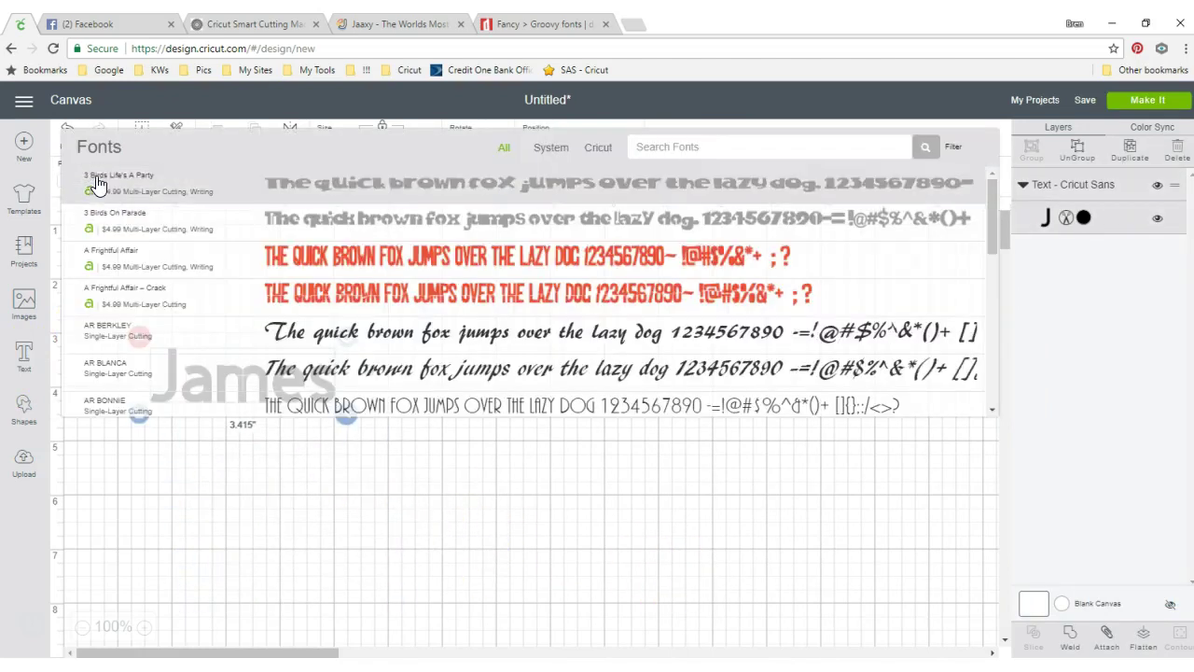
{"action": "left_click", "coordinate": [684, 140]}
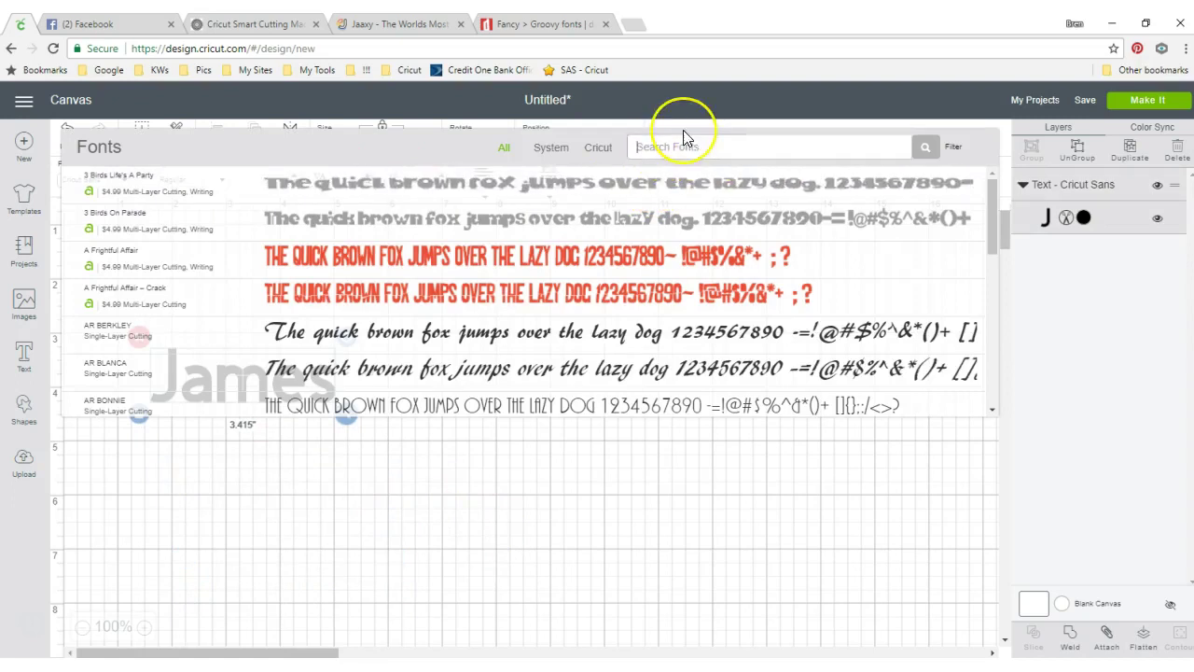
{"action": "type", "text": "keep on"}
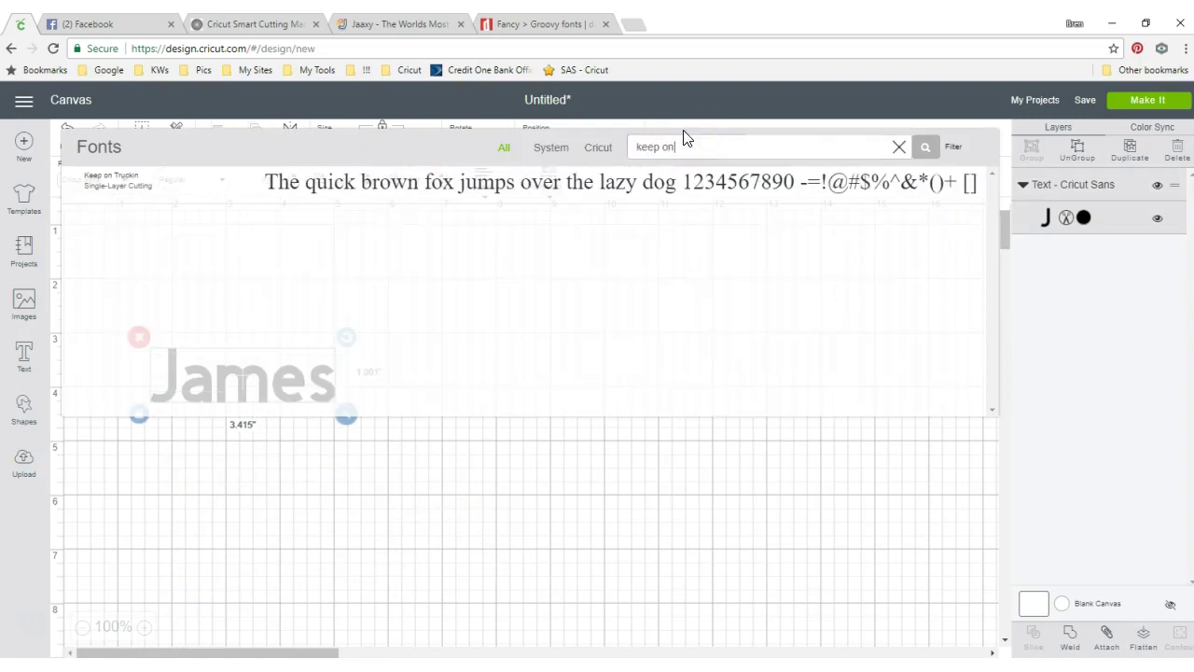
{"action": "left_click", "coordinate": [642, 192]}
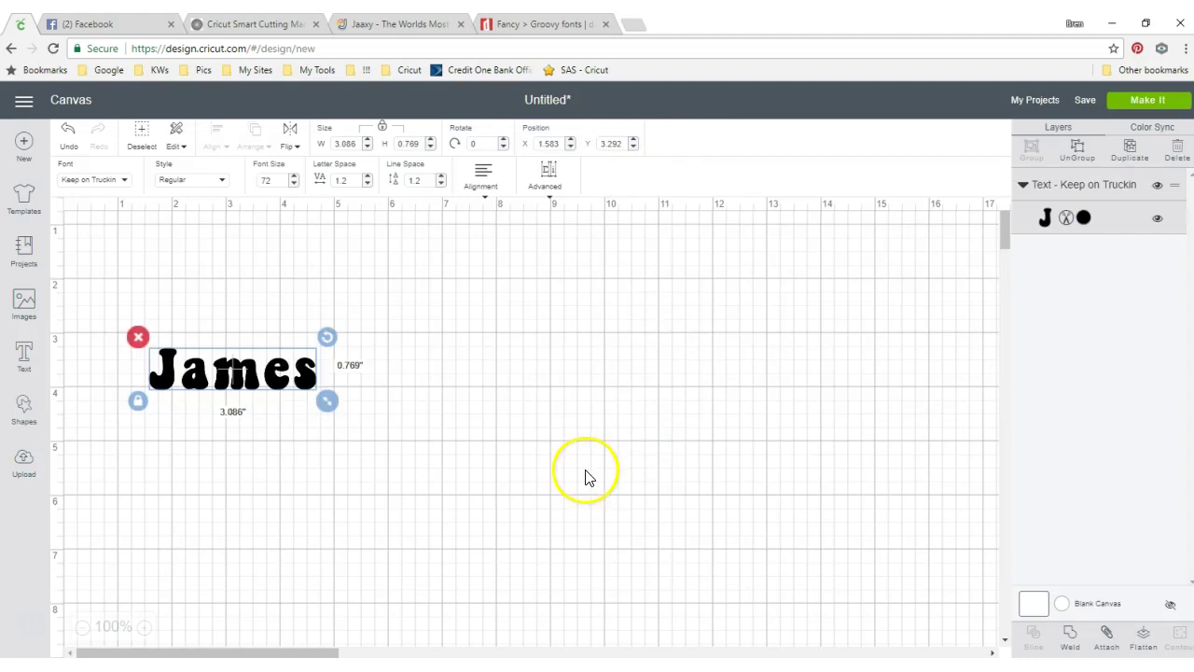
{"action": "left_click_drag", "start_coordinate": [331, 411], "coordinate": [415, 430]}
{"action": "left_click_drag", "start_coordinate": [333, 400], "coordinate": [269, 329]}
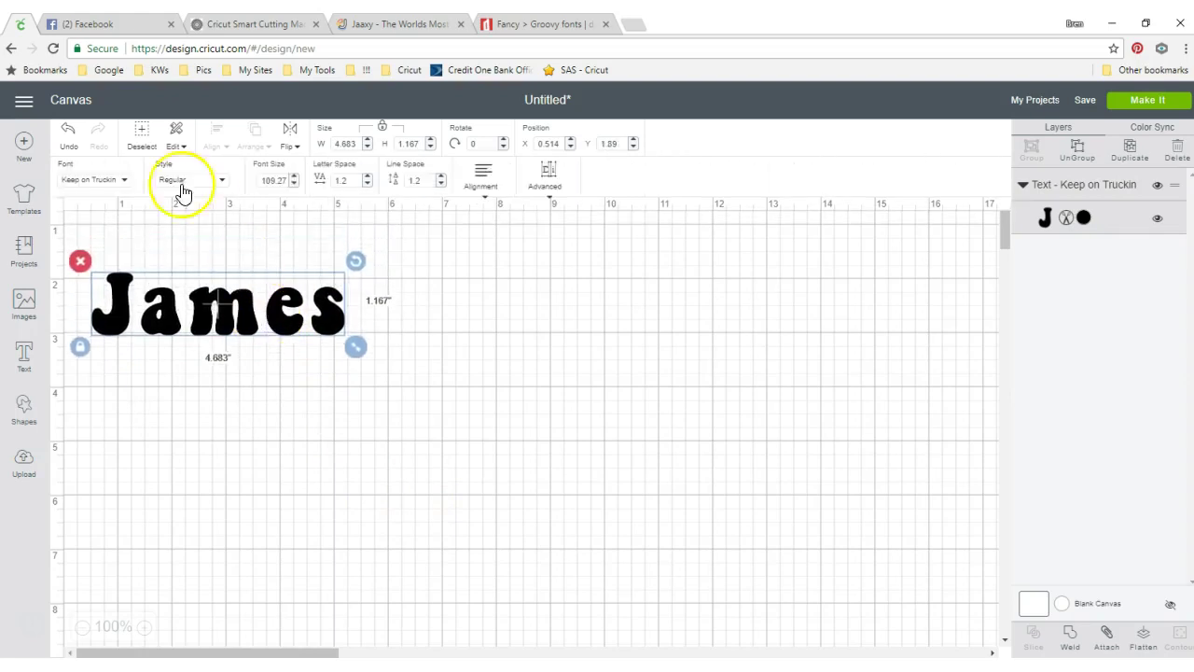
- Reopen the font list with the search cleared and filtered to System fonts, briefly checking the dafont page
{"action": "left_click", "coordinate": [107, 186]}
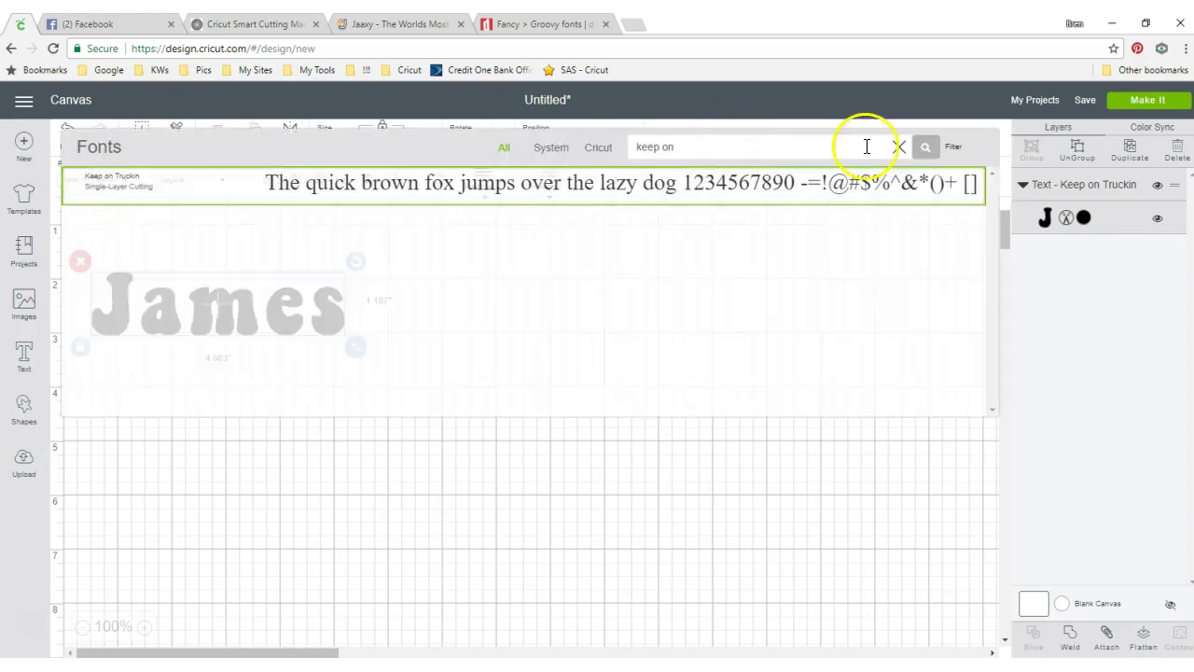
{"action": "left_click", "coordinate": [898, 147]}
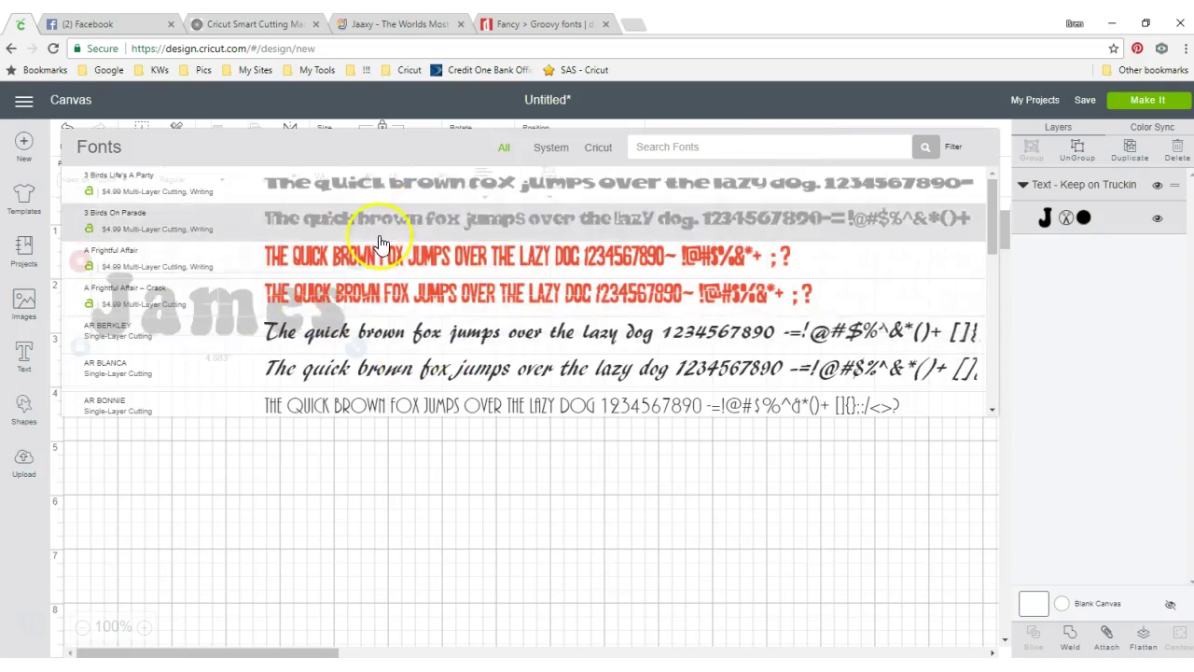
{"action": "left_click", "coordinate": [548, 150]}
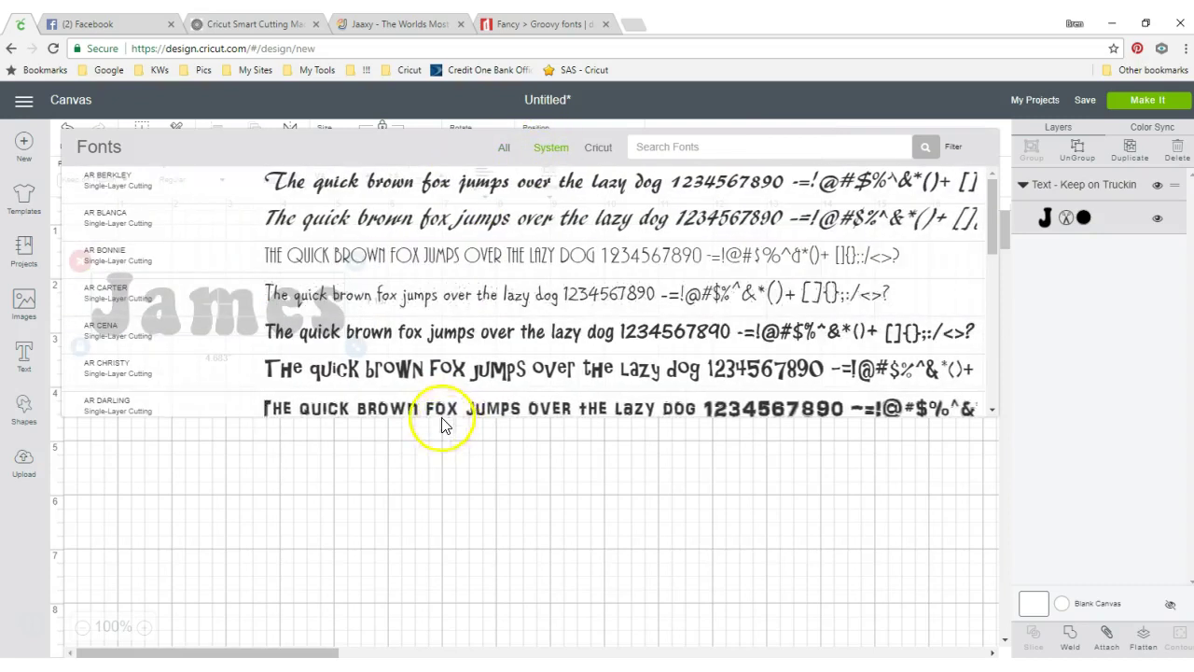
{"action": "left_click", "coordinate": [524, 26]}
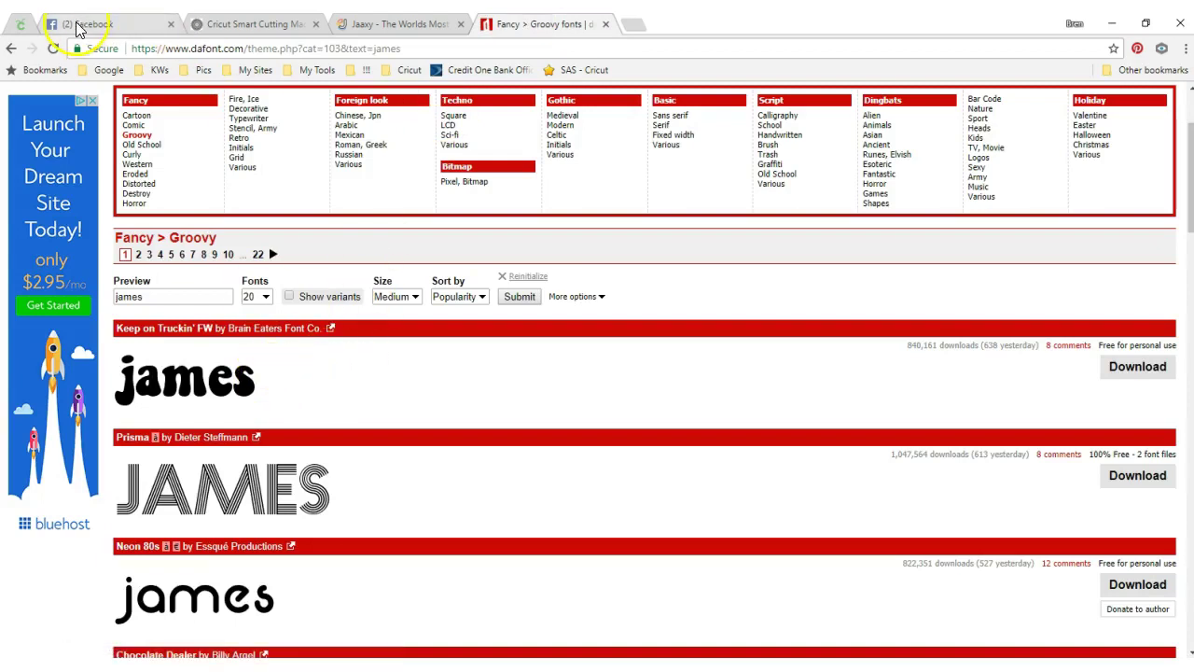
{"action": "left_click", "coordinate": [22, 28]}
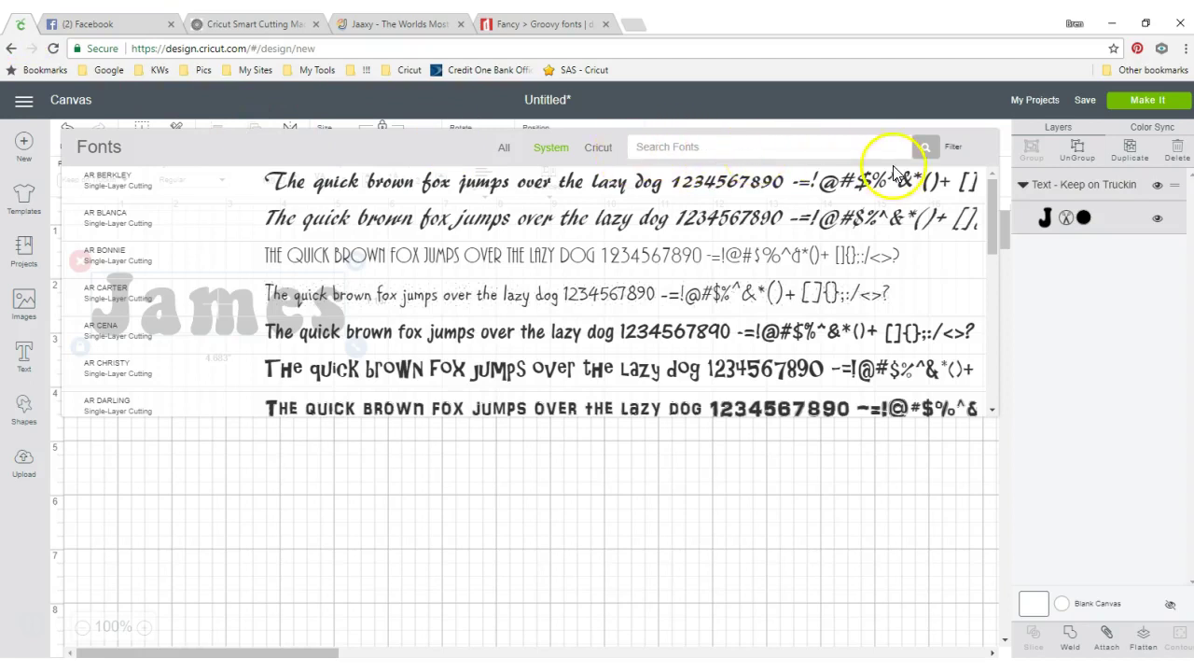
- Nudge the James text slightly up and right to X 0.556, Y 1.82
{"action": "left_click", "coordinate": [871, 531]}
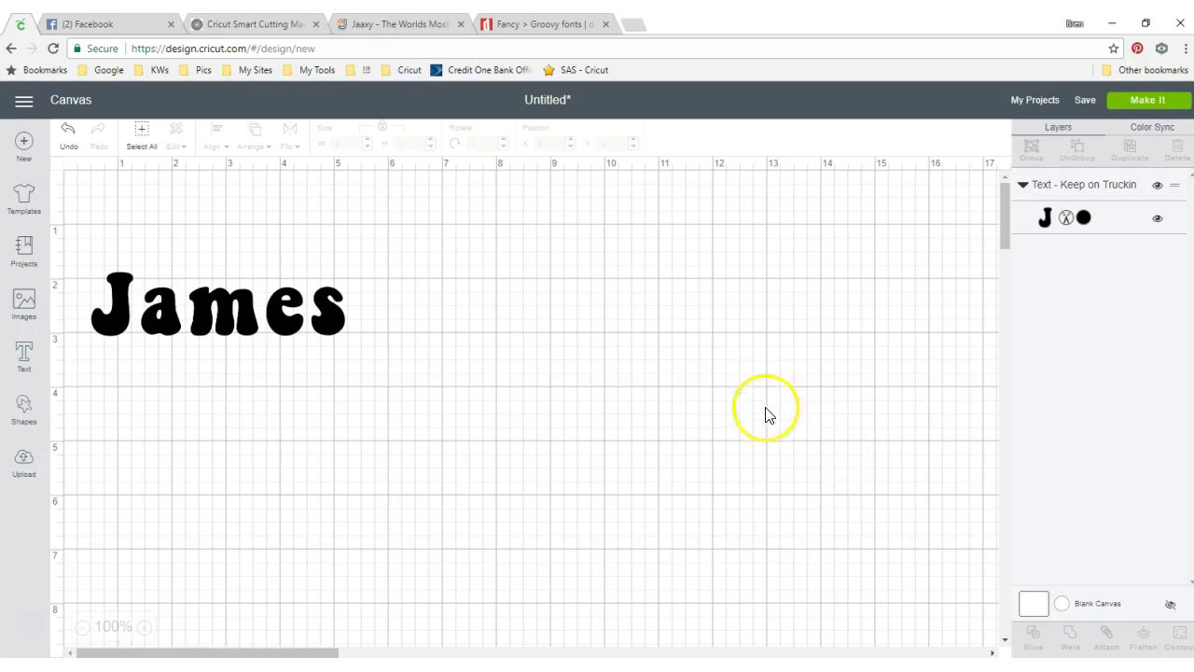
{"action": "left_click", "coordinate": [329, 333]}
{"action": "left_click_drag", "start_coordinate": [329, 333], "coordinate": [334, 327]}
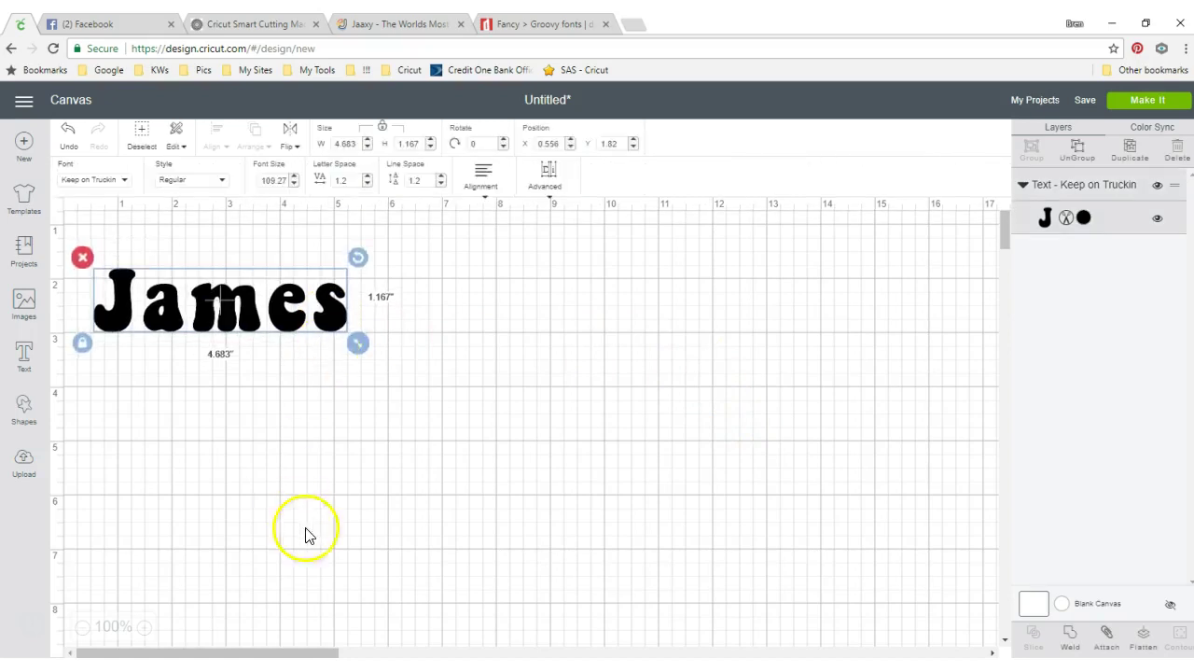